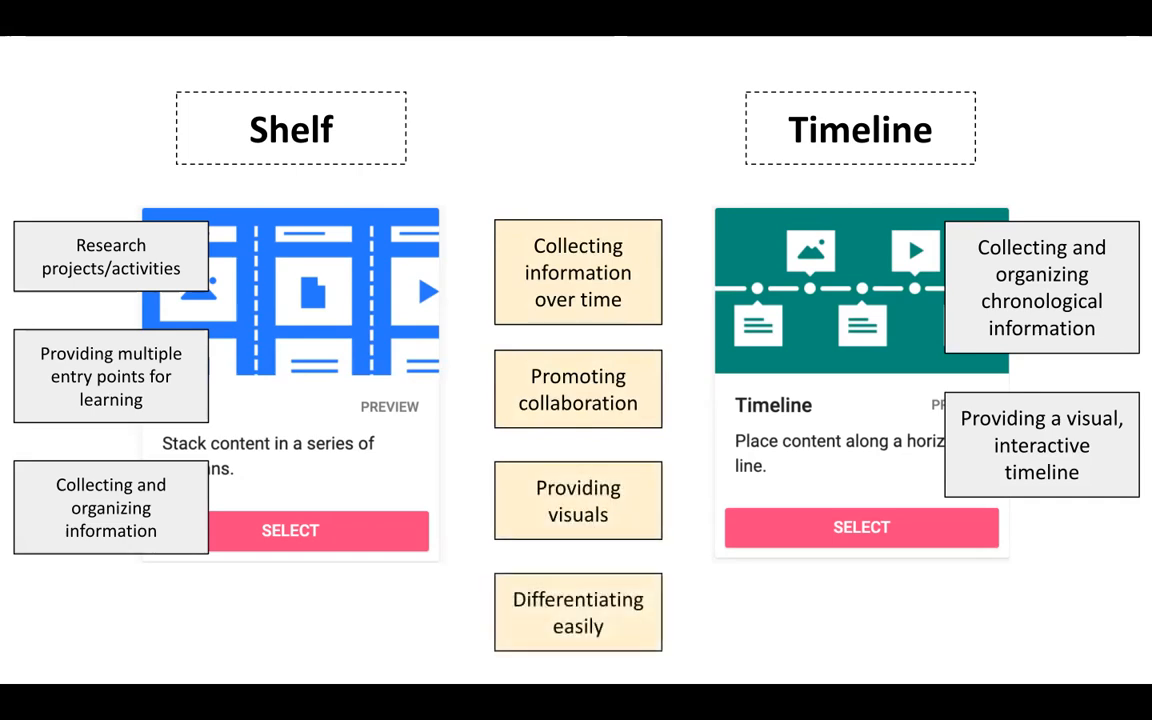
pyautogui.click(647, 147)
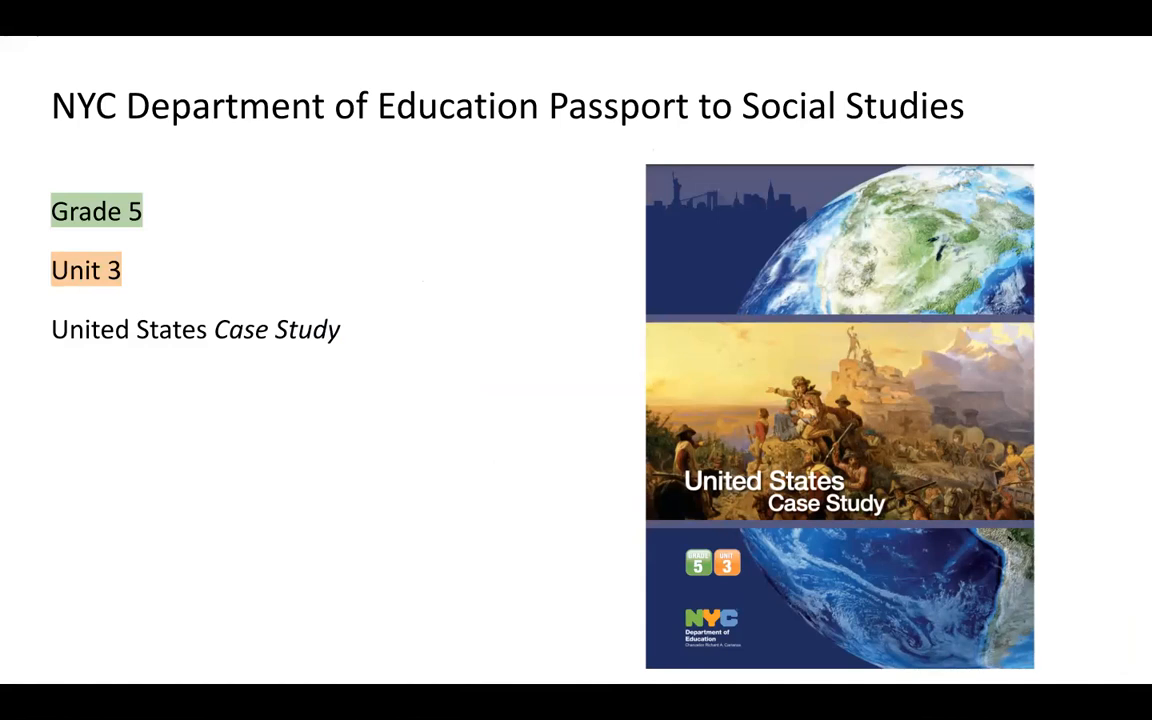
pyautogui.press('Right')
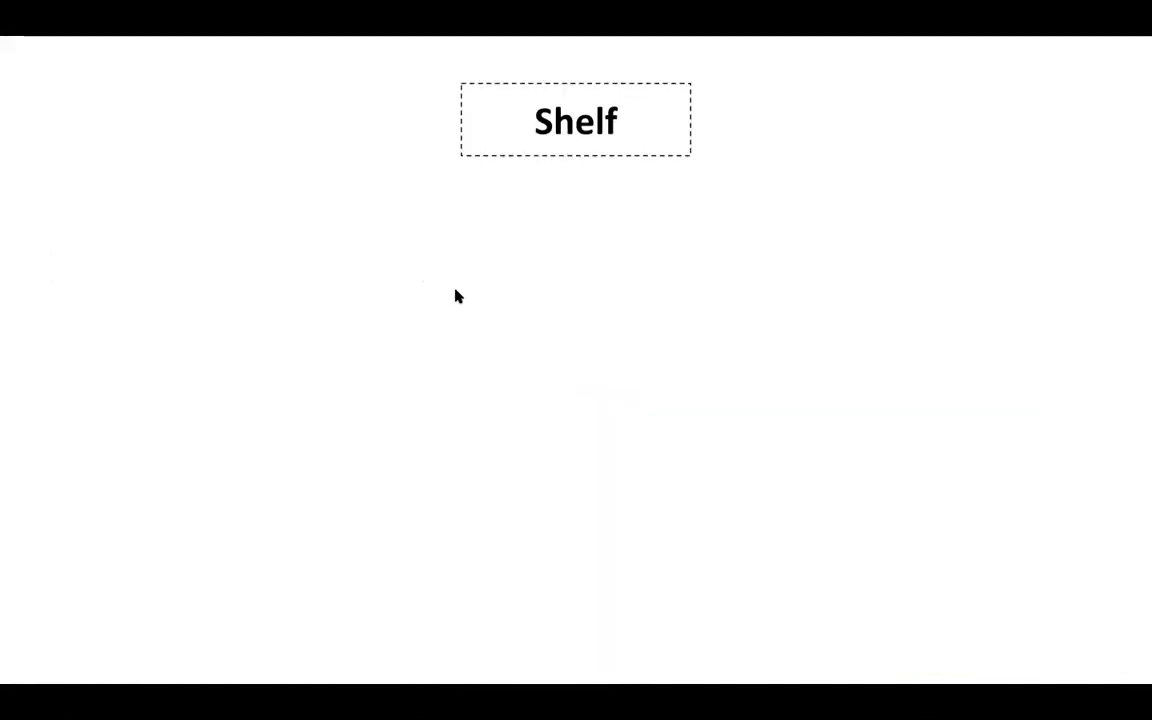
pyautogui.press('Right')
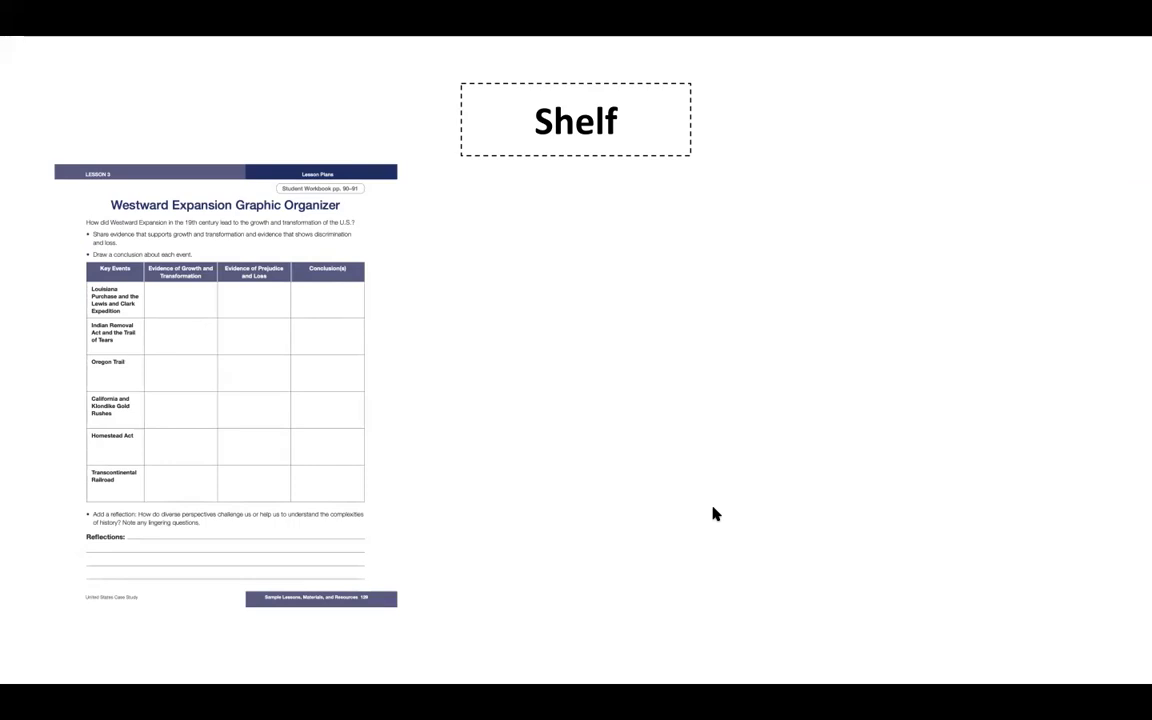
pyautogui.press('Right')
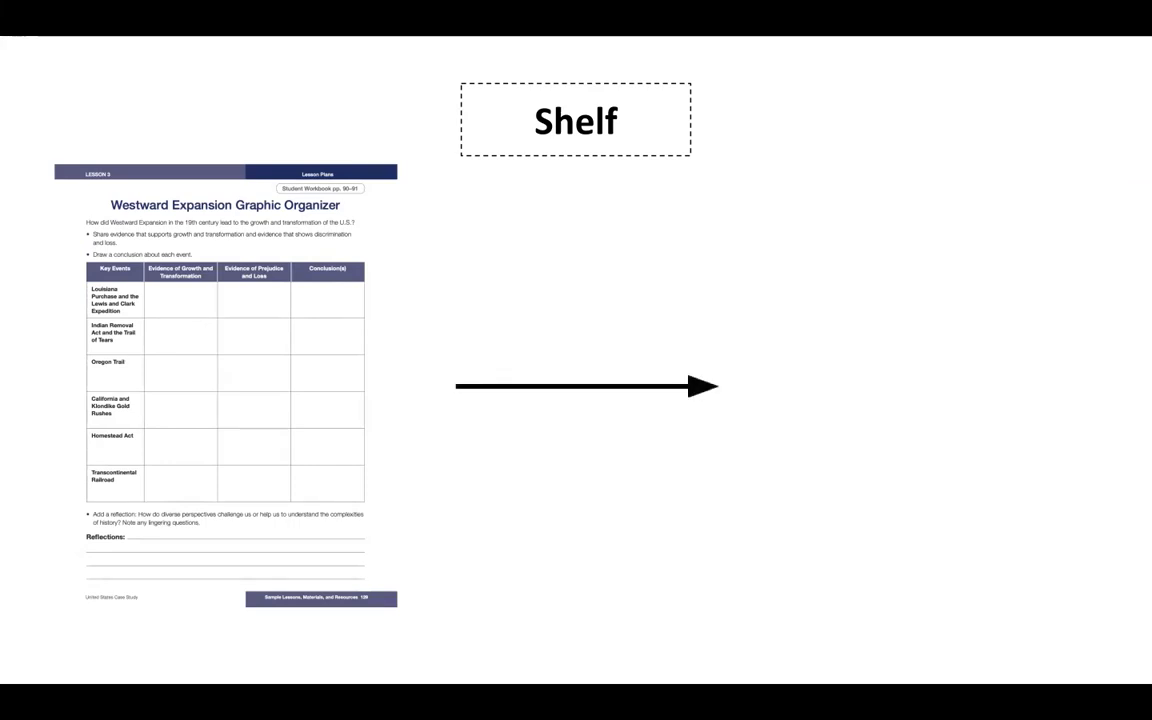
pyautogui.press('Right')
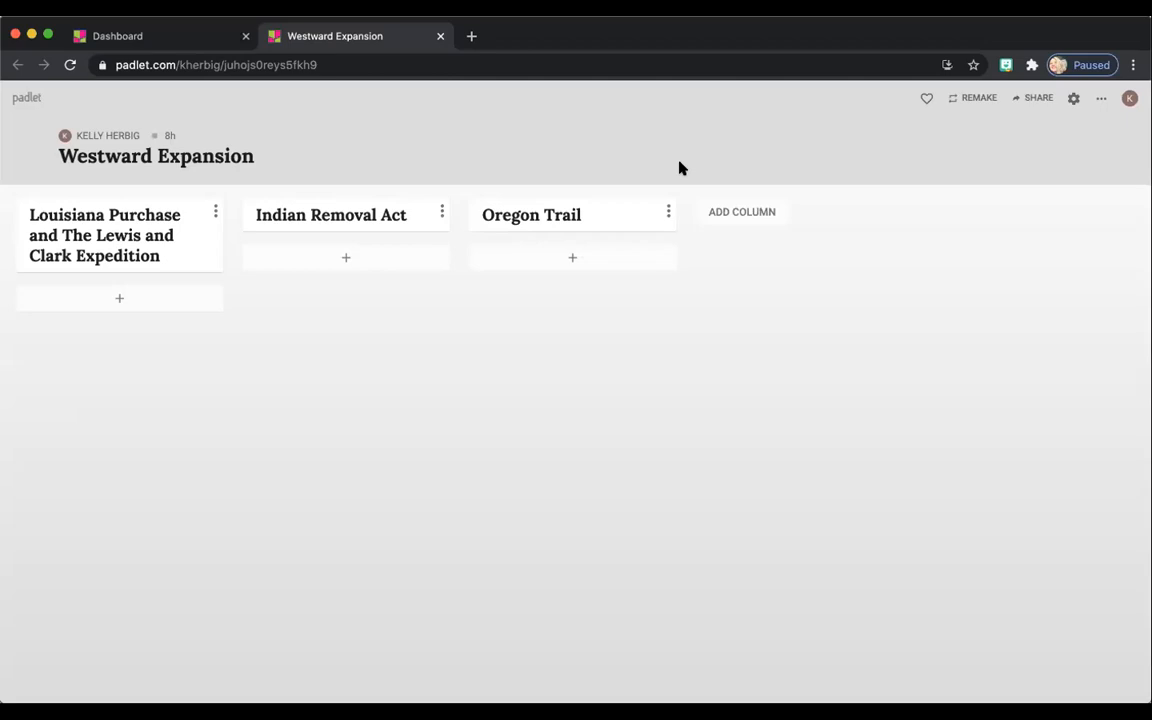
# Start making a new padlet from the dashboard and look over the blank layouts, including Shelf
pyautogui.click(170, 36)
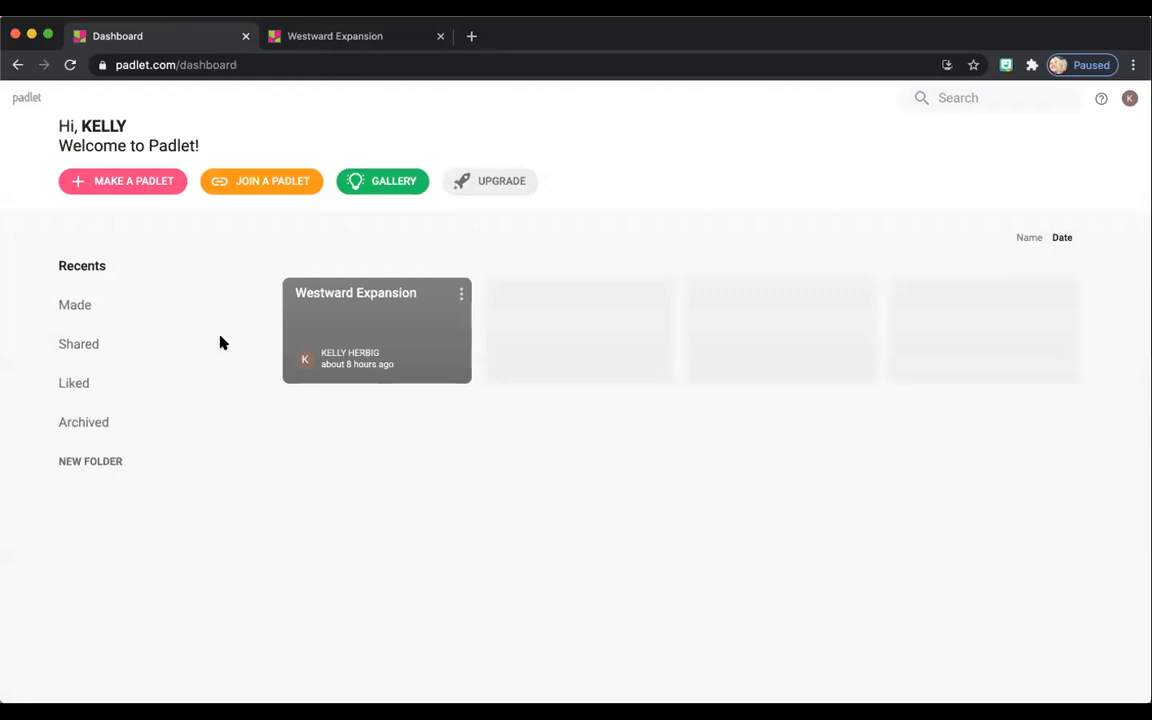
pyautogui.click(95, 182)
pyautogui.scroll(-2, 278, 519)
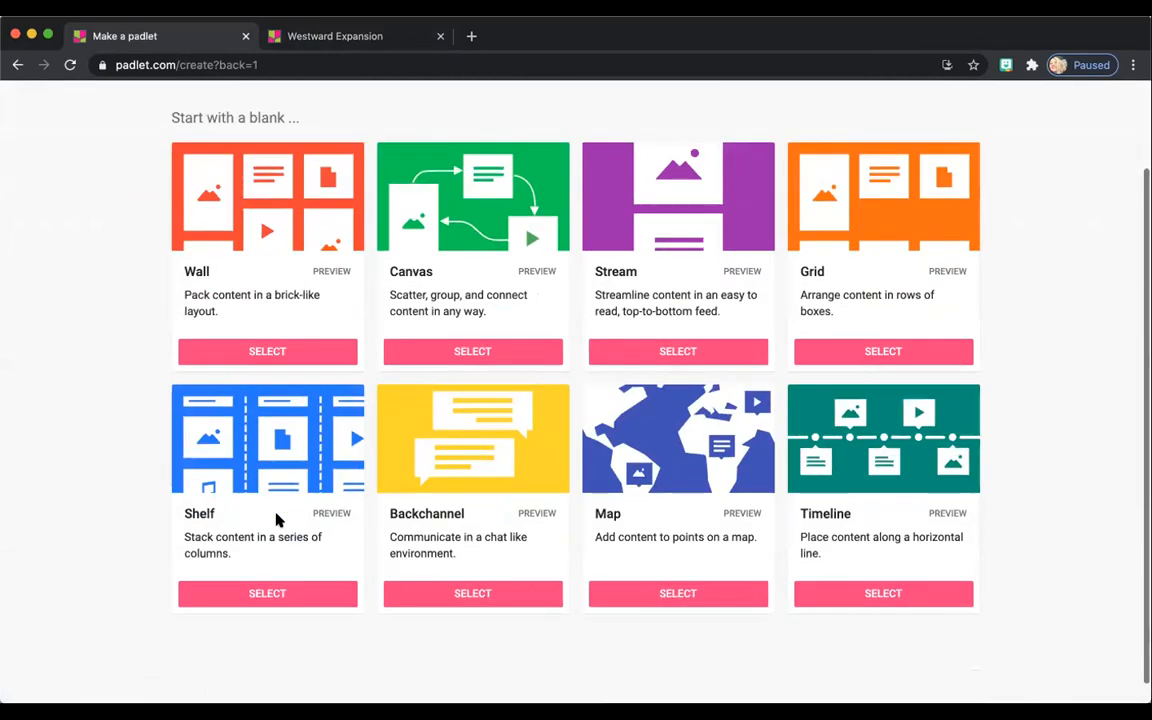
pyautogui.scroll(-1, 278, 519)
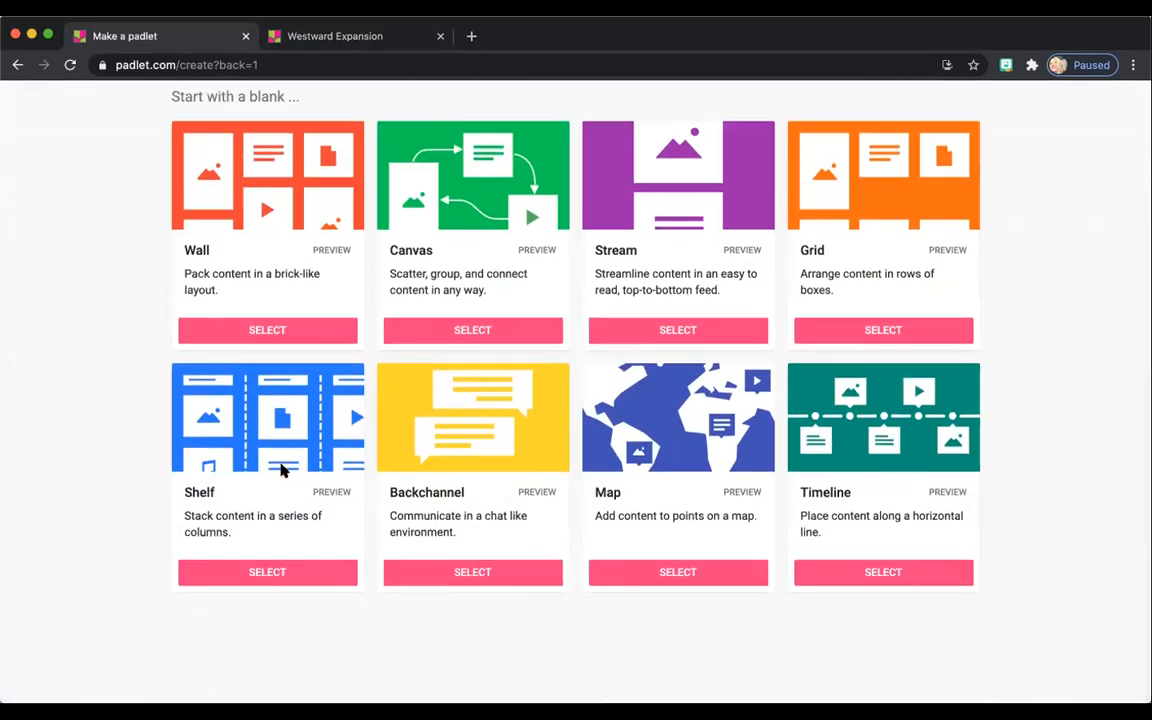
# Review the Westward Expansion board's settings for title, address, appearance, posting, reactions and content filtering, and close them without changes
pyautogui.click(309, 36)
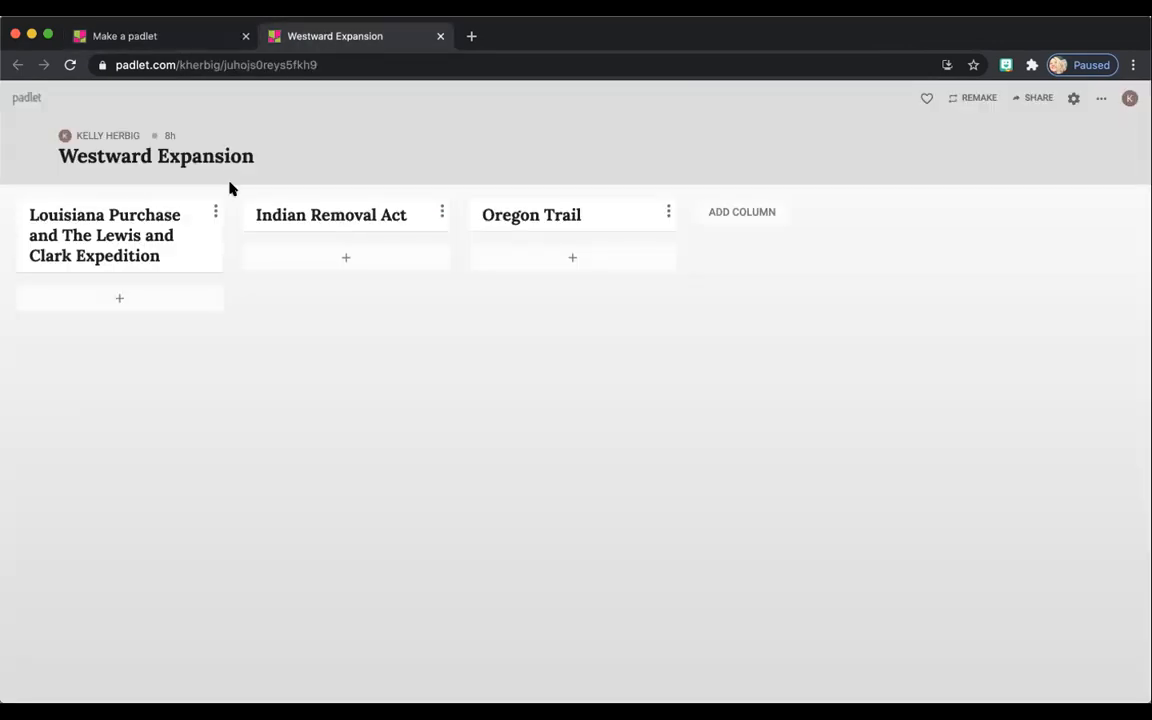
pyautogui.click(1072, 98)
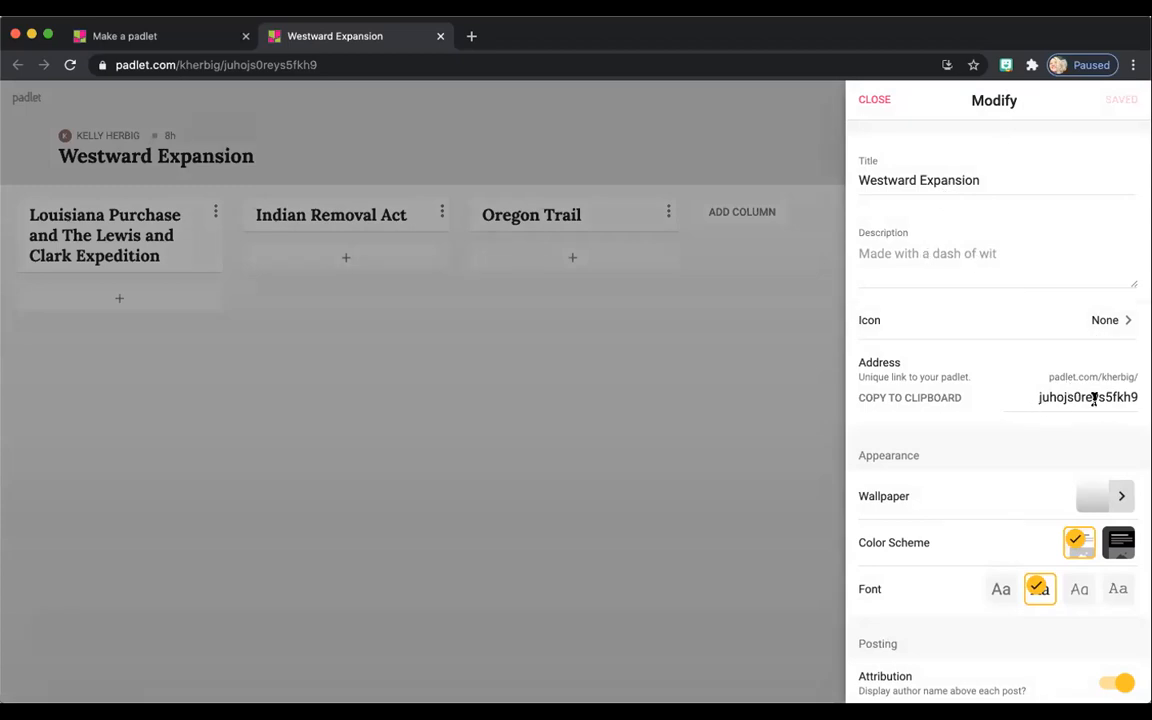
pyautogui.scroll(-3, 1094, 400)
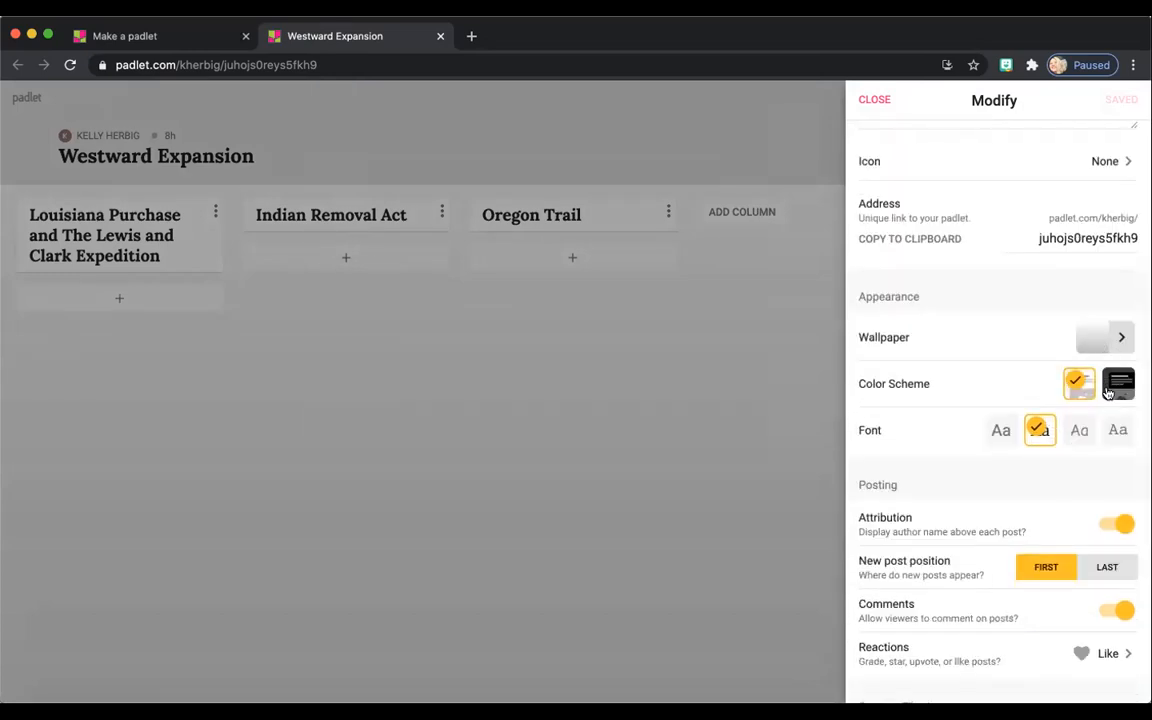
pyautogui.scroll(-3, 915, 508)
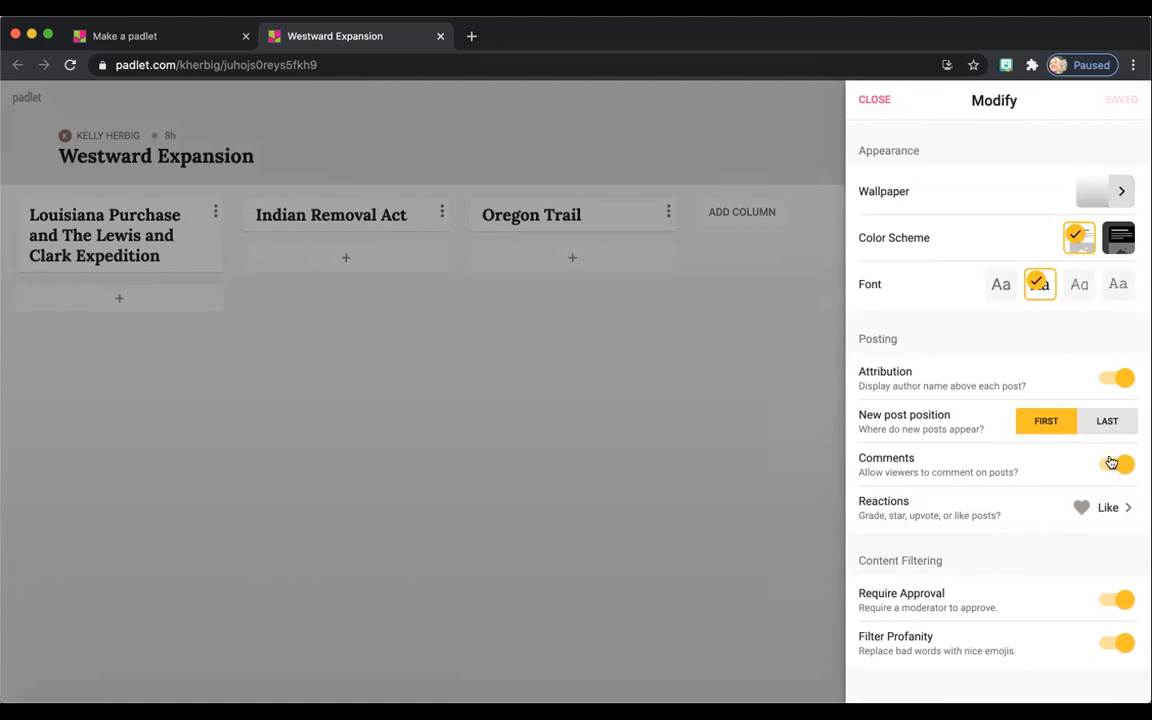
pyautogui.scroll(-1, 1110, 462)
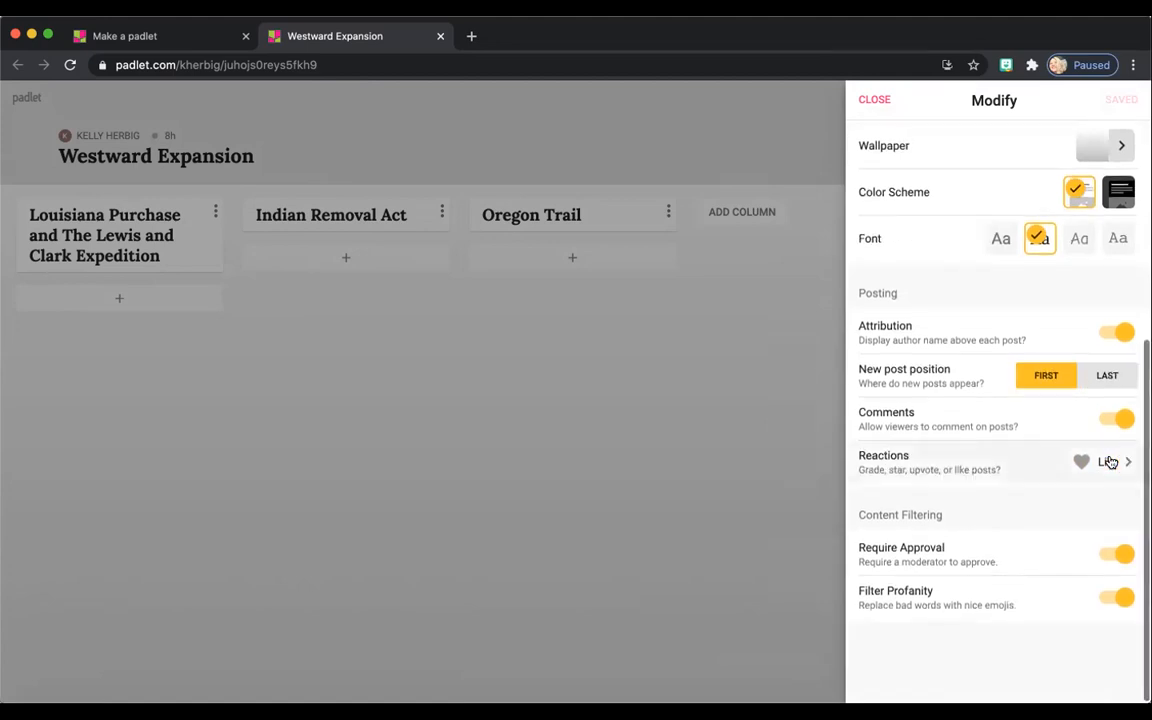
pyautogui.click(1019, 469)
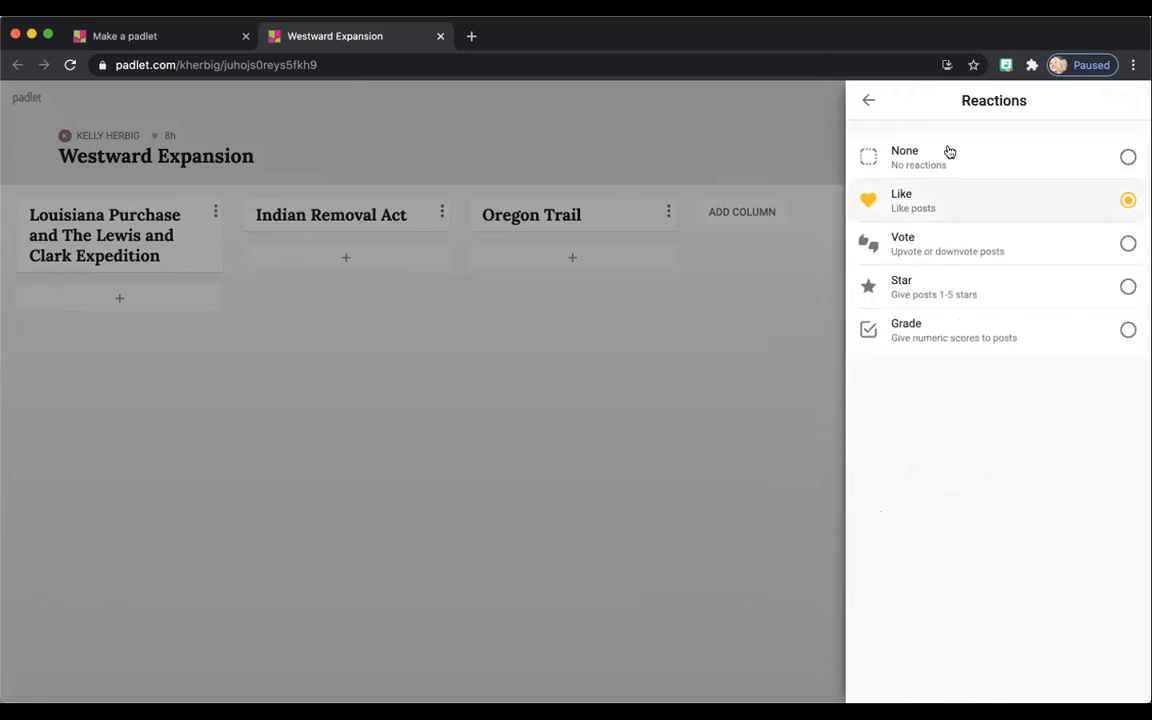
pyautogui.click(866, 102)
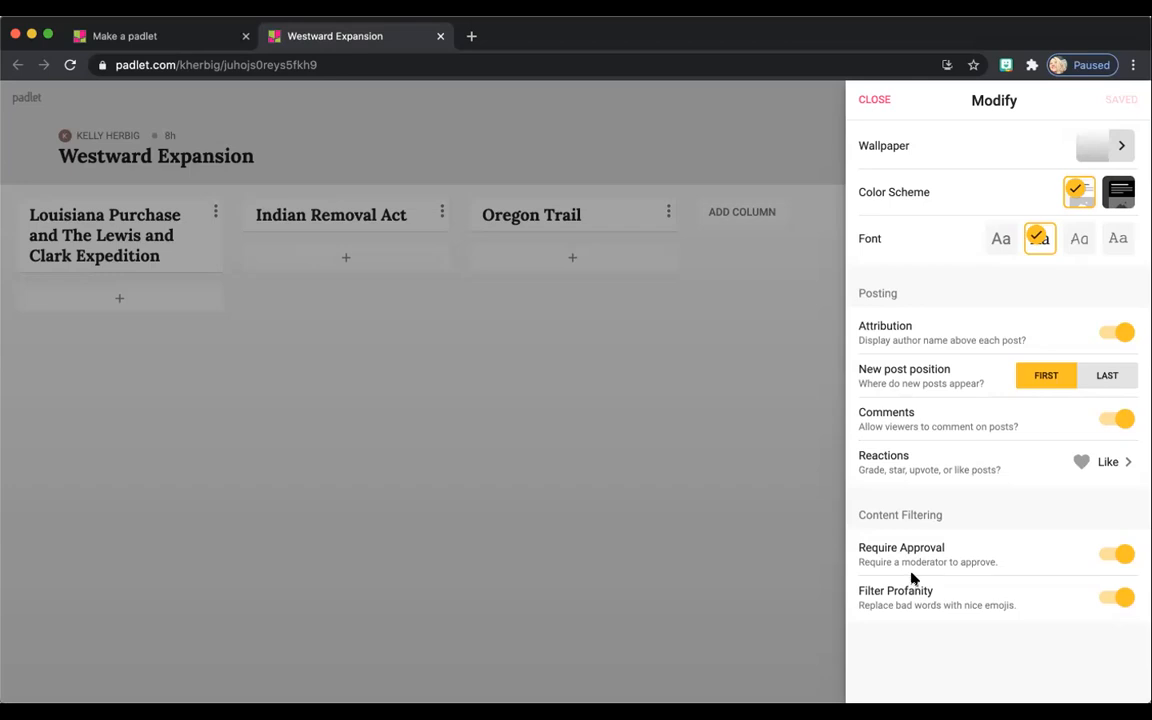
pyautogui.scroll(4, 911, 578)
pyautogui.scroll(-2, 911, 578)
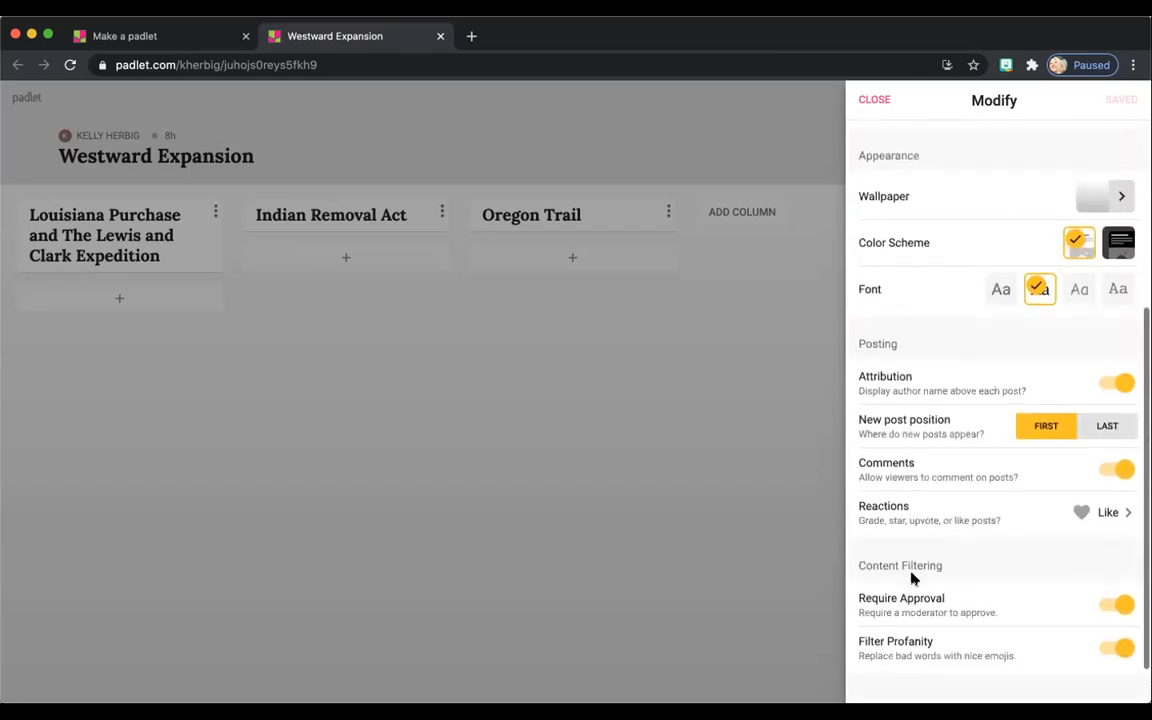
pyautogui.scroll(1, 911, 578)
pyautogui.scroll(3, 911, 578)
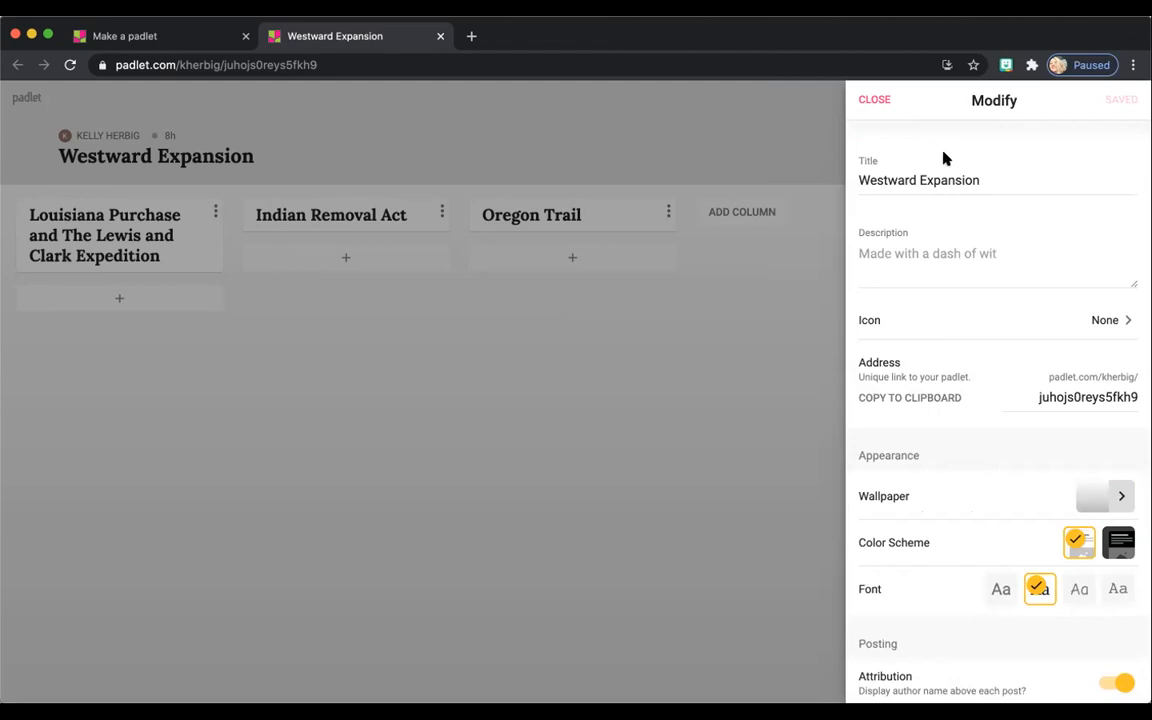
pyautogui.click(875, 99)
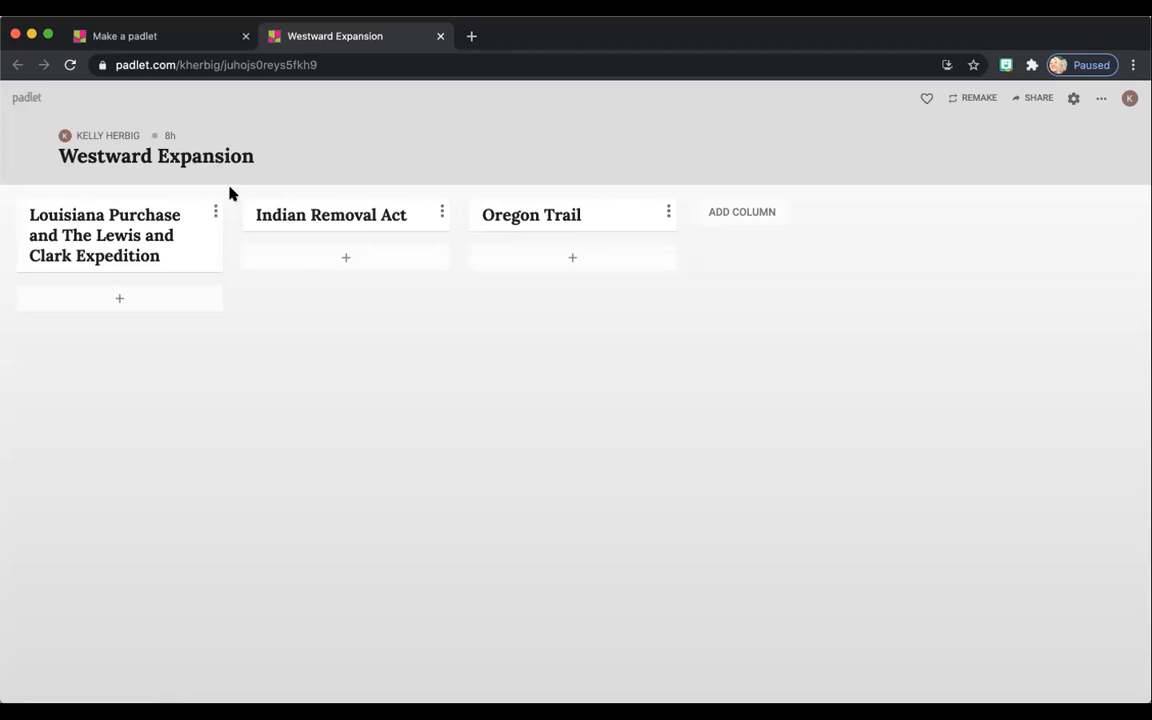
# Start adding a column after Oregon Trail and cancel it unnamed
pyautogui.click(742, 211)
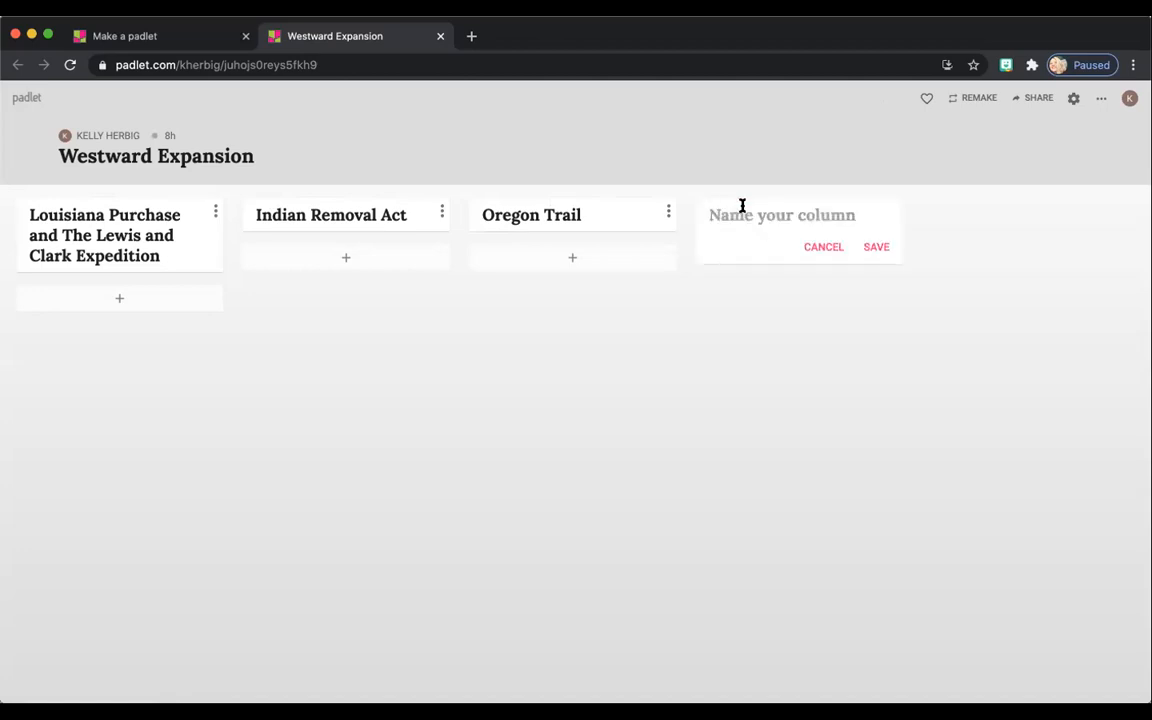
pyautogui.click(824, 247)
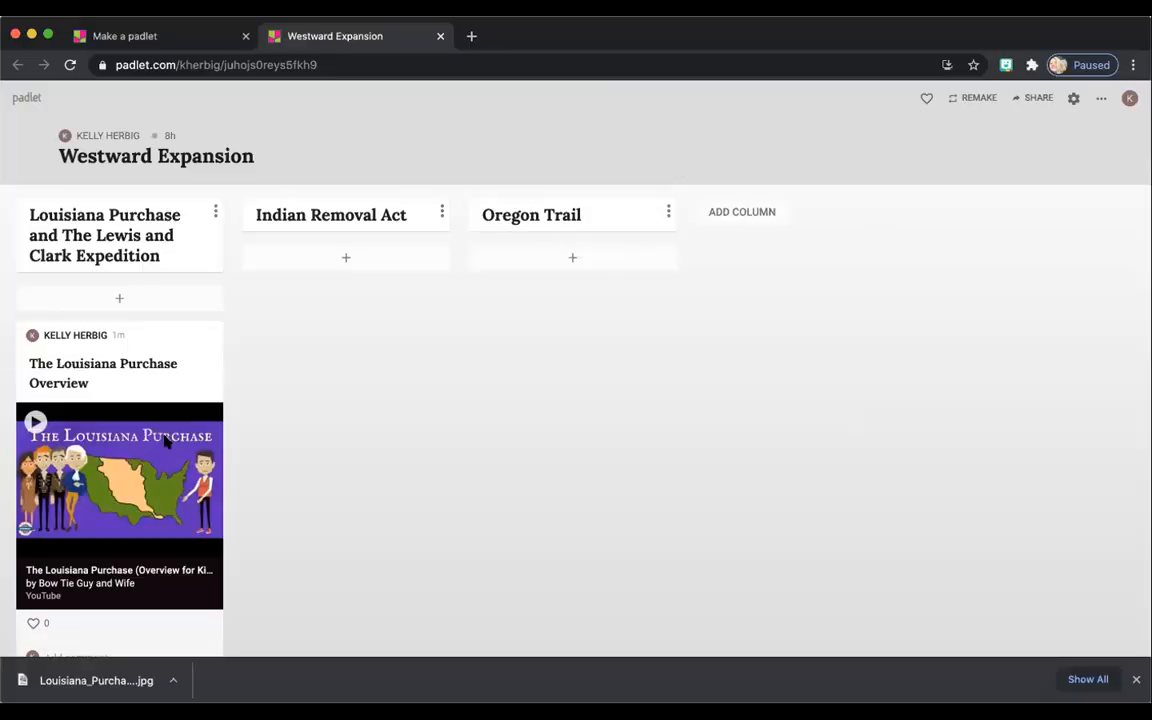
# Play the Louisiana Purchase overview video in the first column briefly and pause it
pyautogui.scroll(-1, 167, 443)
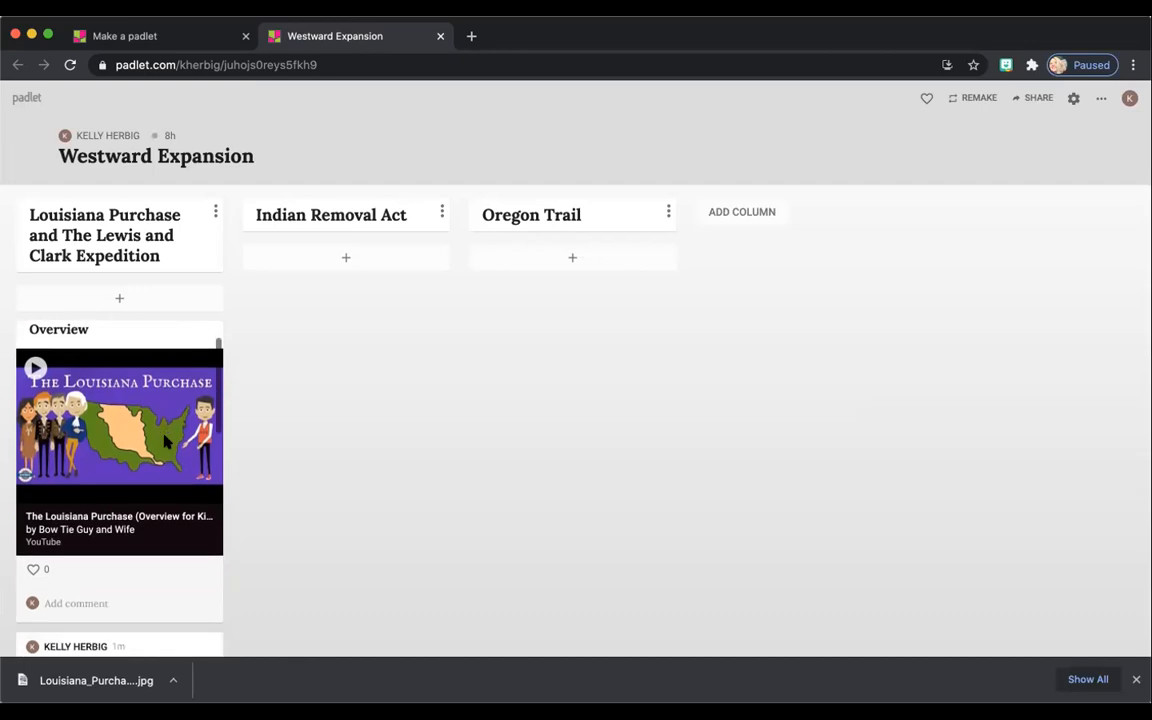
pyautogui.scroll(1, 167, 443)
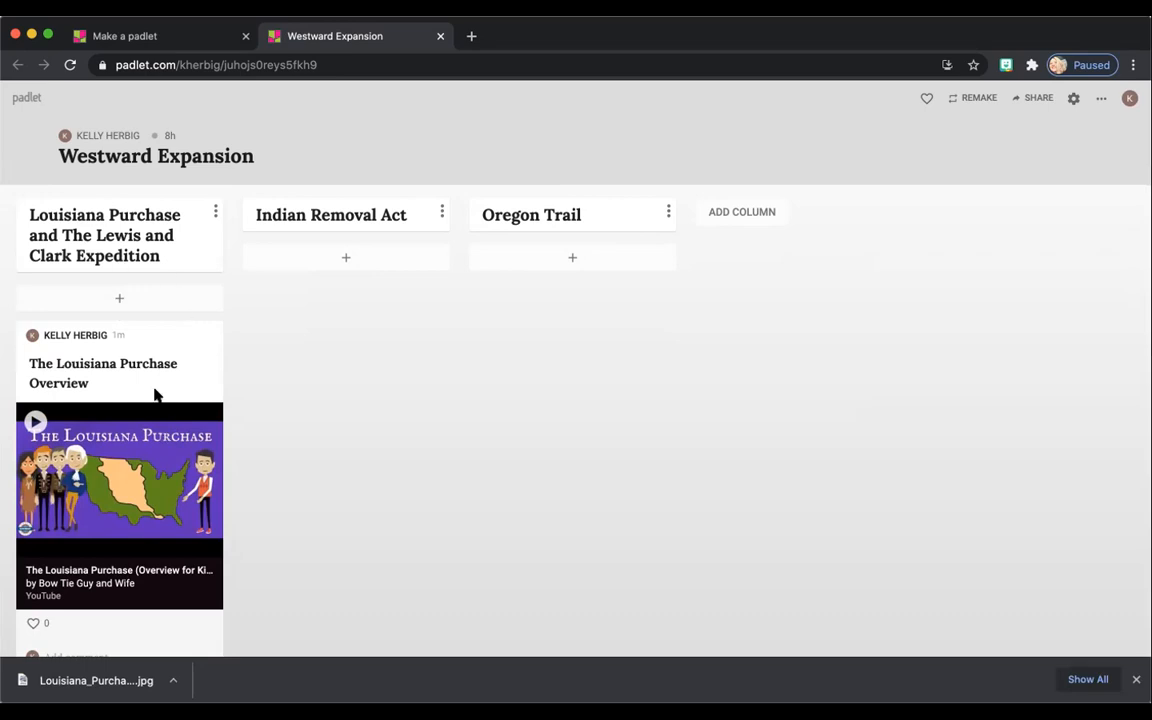
pyautogui.scroll(-2, 155, 395)
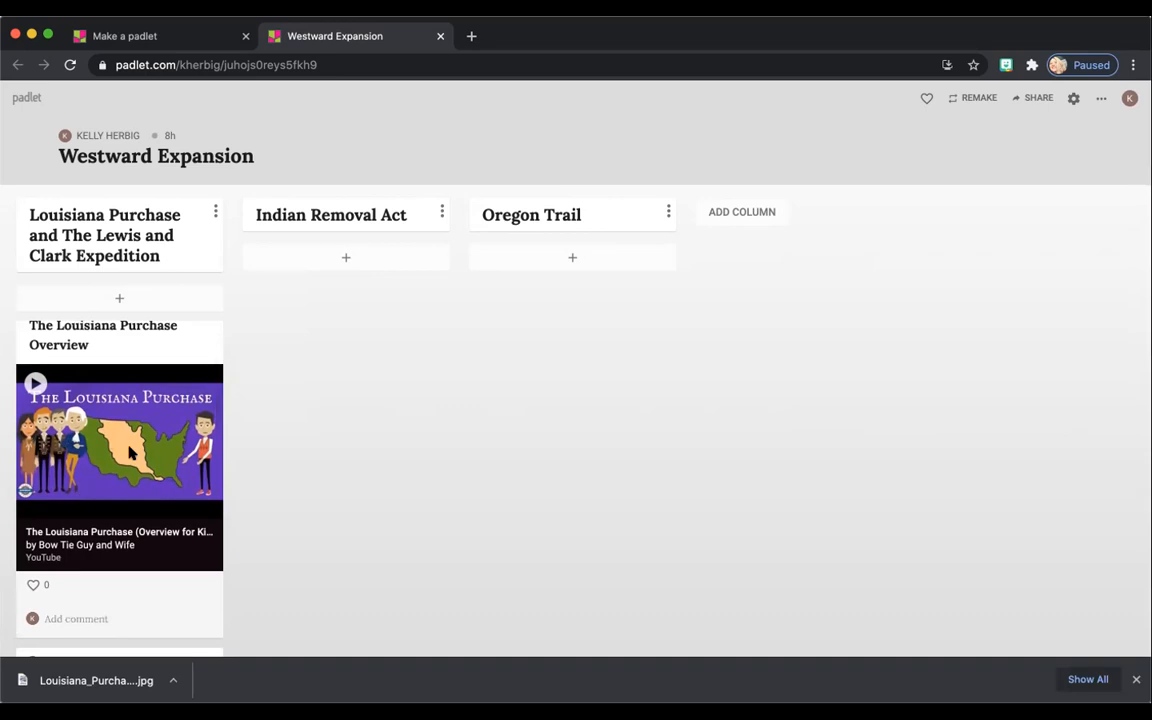
pyautogui.scroll(1, 130, 453)
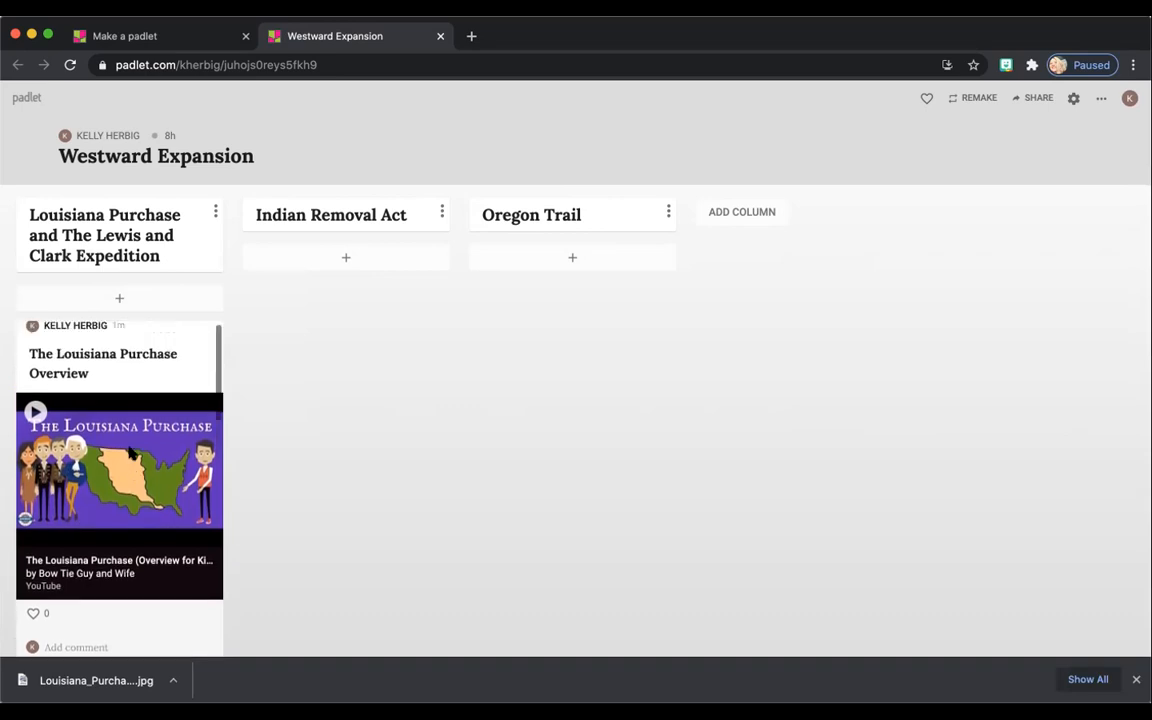
pyautogui.click(35, 411)
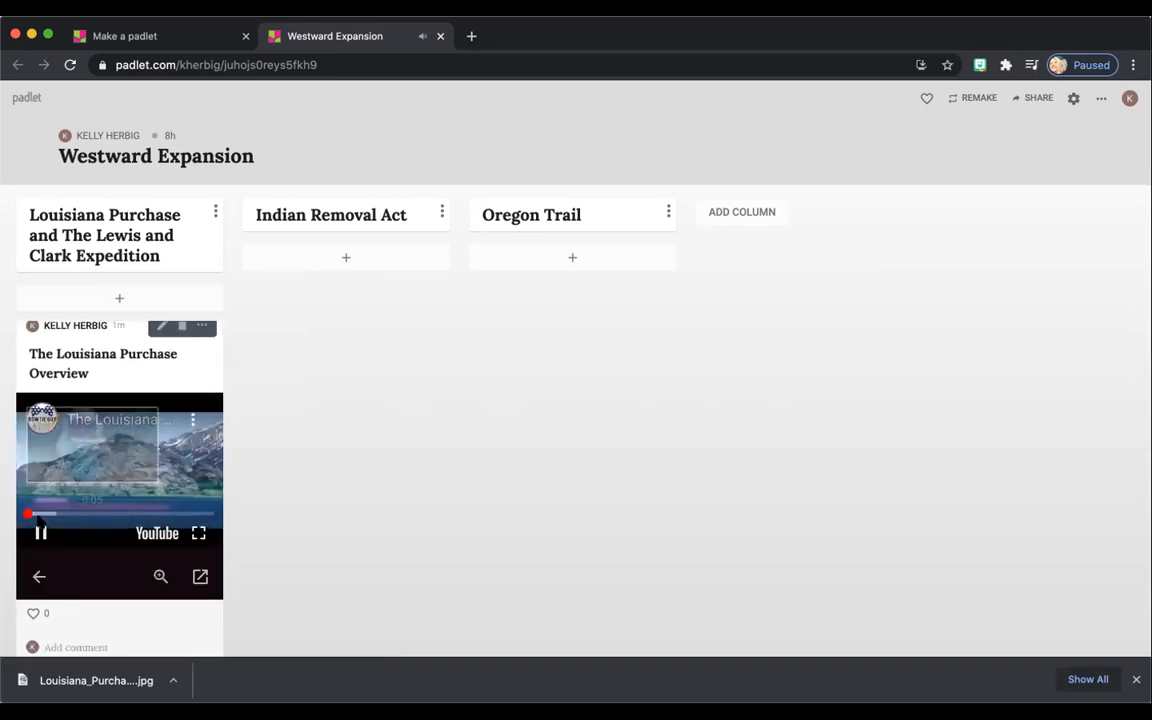
pyautogui.click(41, 537)
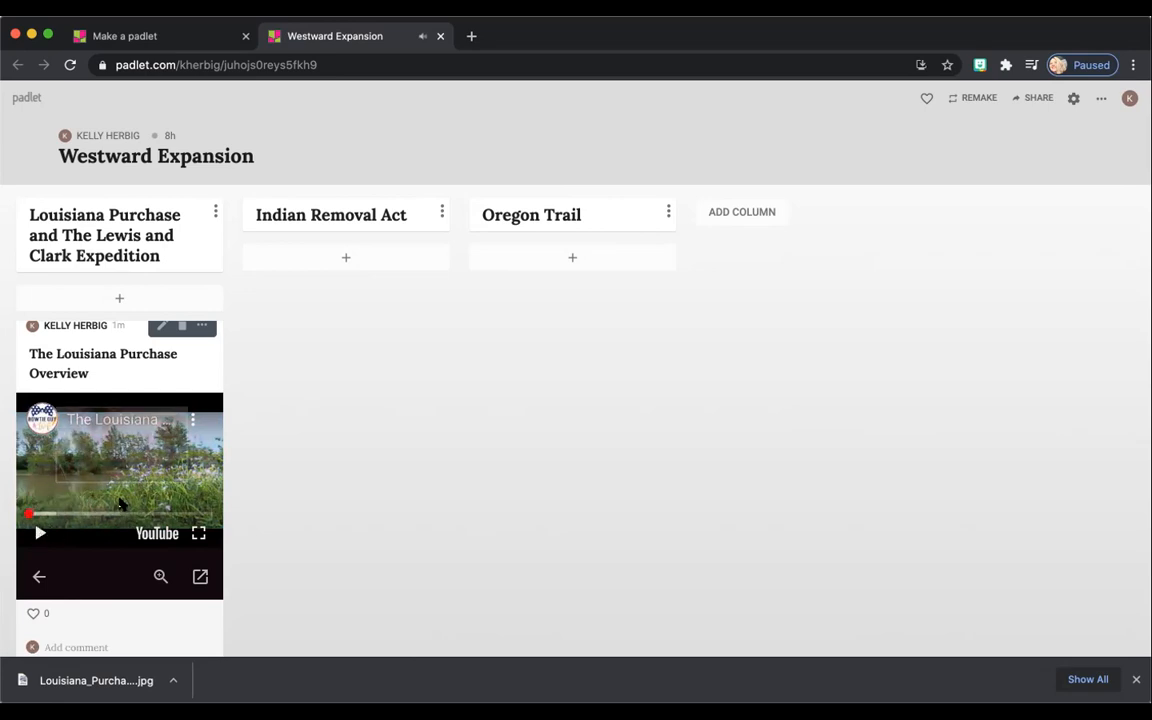
# Look through the remaining Louisiana Purchase posts, including the facts for kids link and the map
pyautogui.scroll(-3, 118, 501)
pyautogui.scroll(-5, 118, 503)
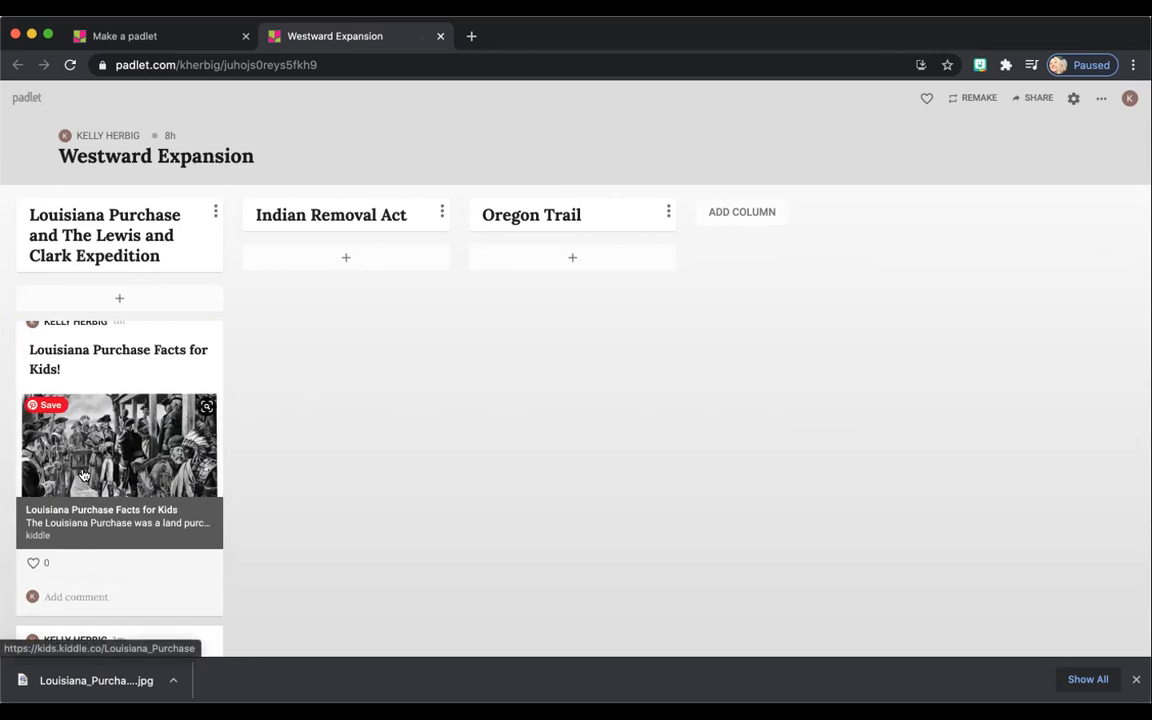
pyautogui.scroll(-5, 85, 475)
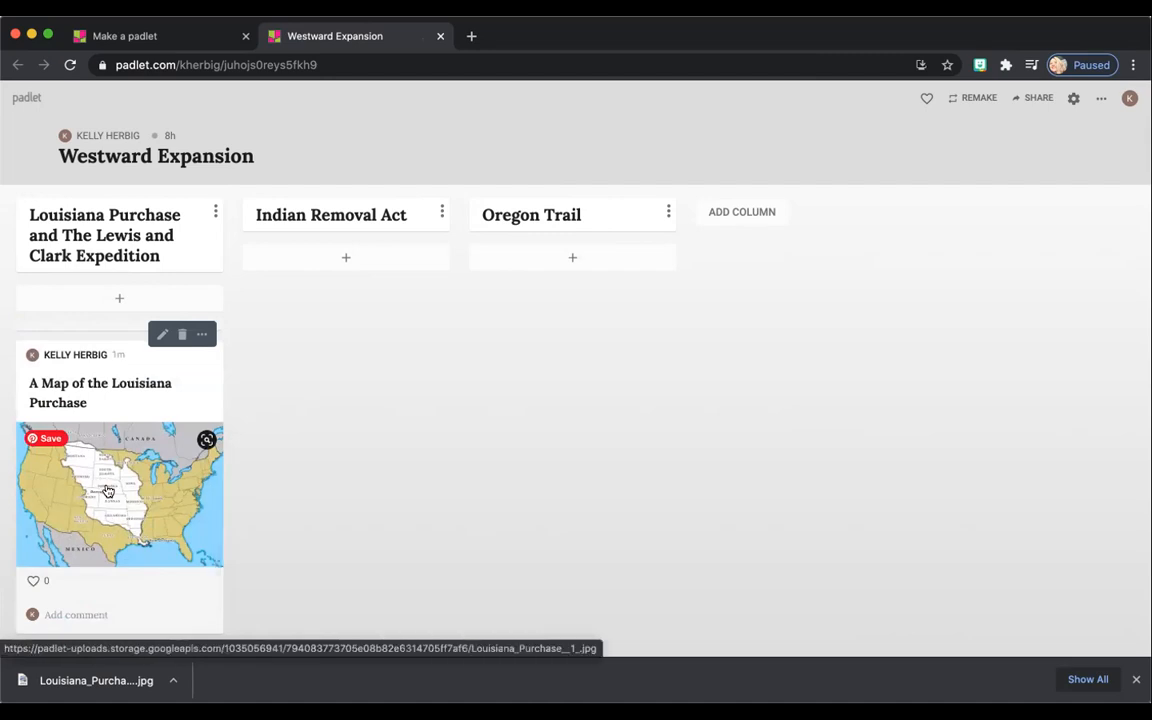
# Start a blank post in the Indian Removal Act column and look back over the Louisiana Purchase posts
pyautogui.click(353, 258)
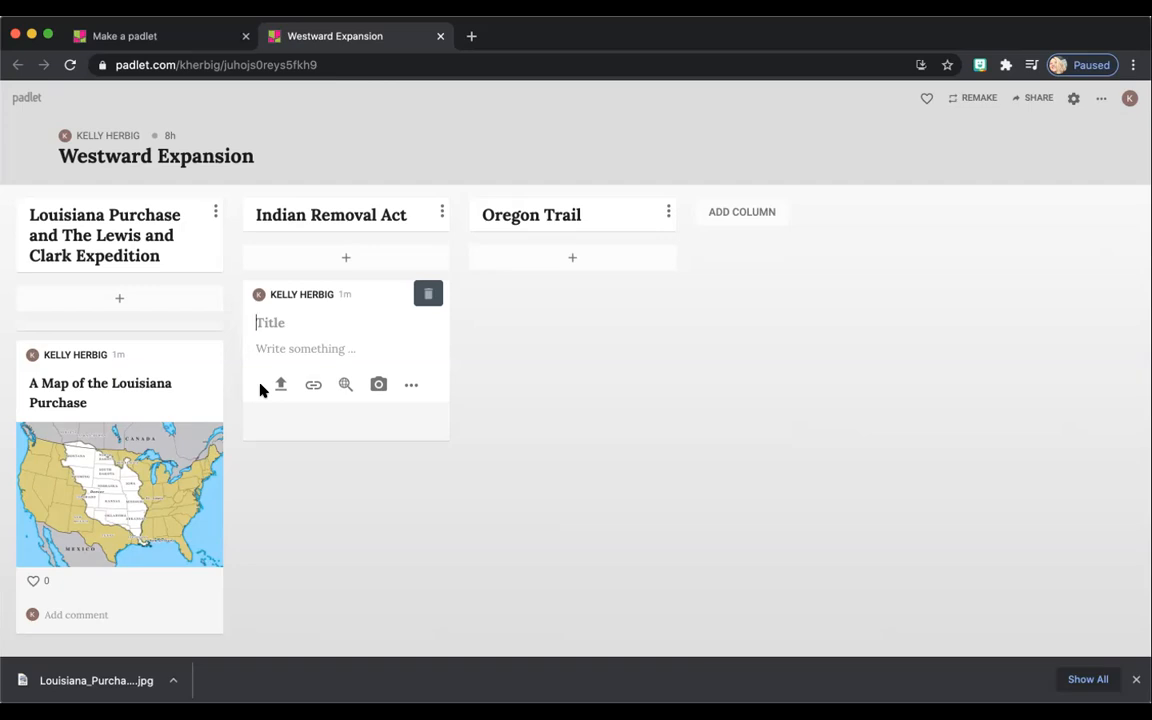
pyautogui.scroll(-5, 138, 425)
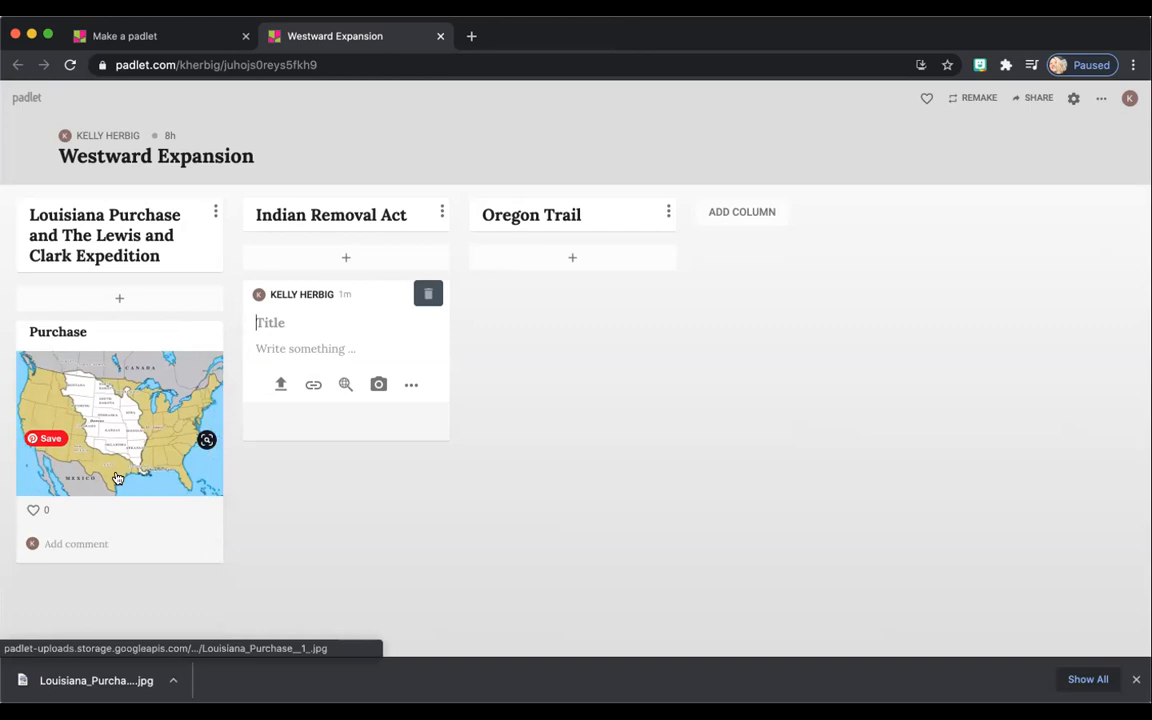
pyautogui.scroll(6, 116, 477)
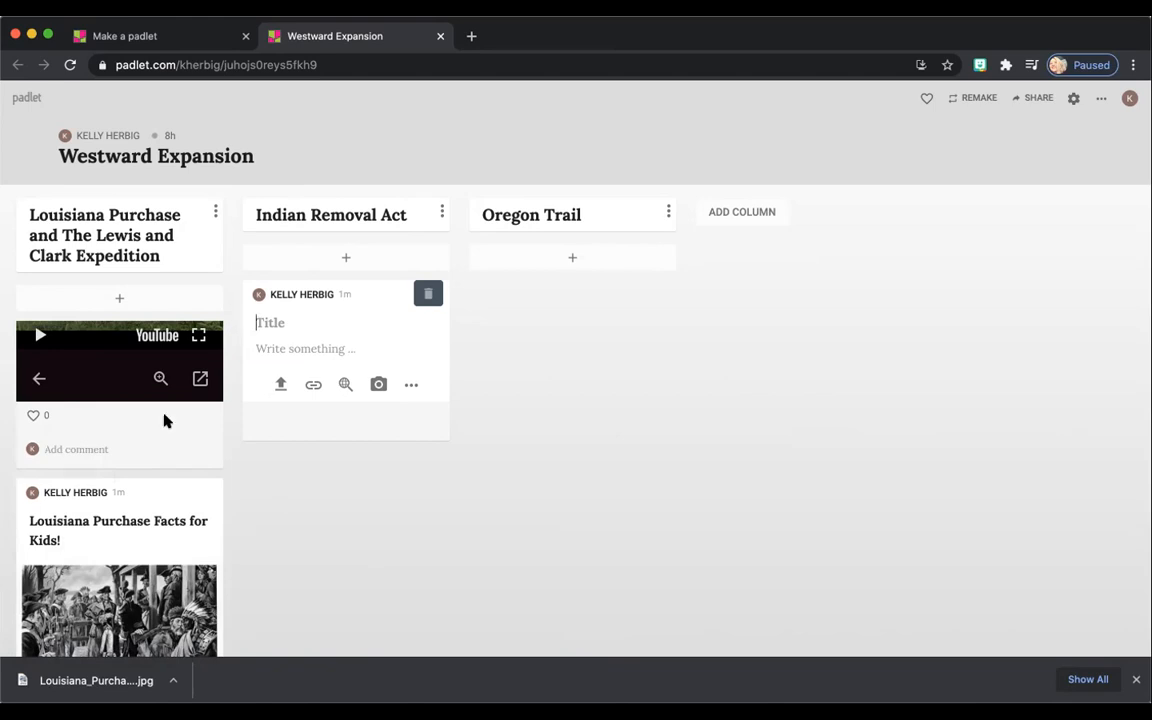
pyautogui.scroll(2, 166, 421)
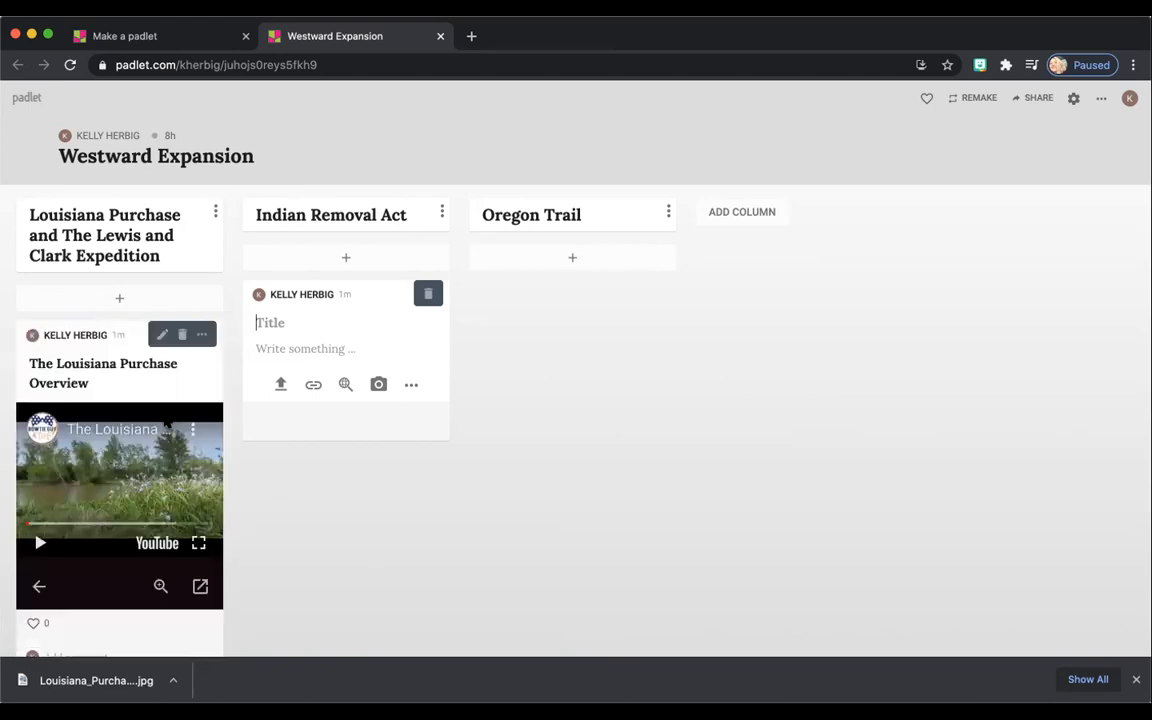
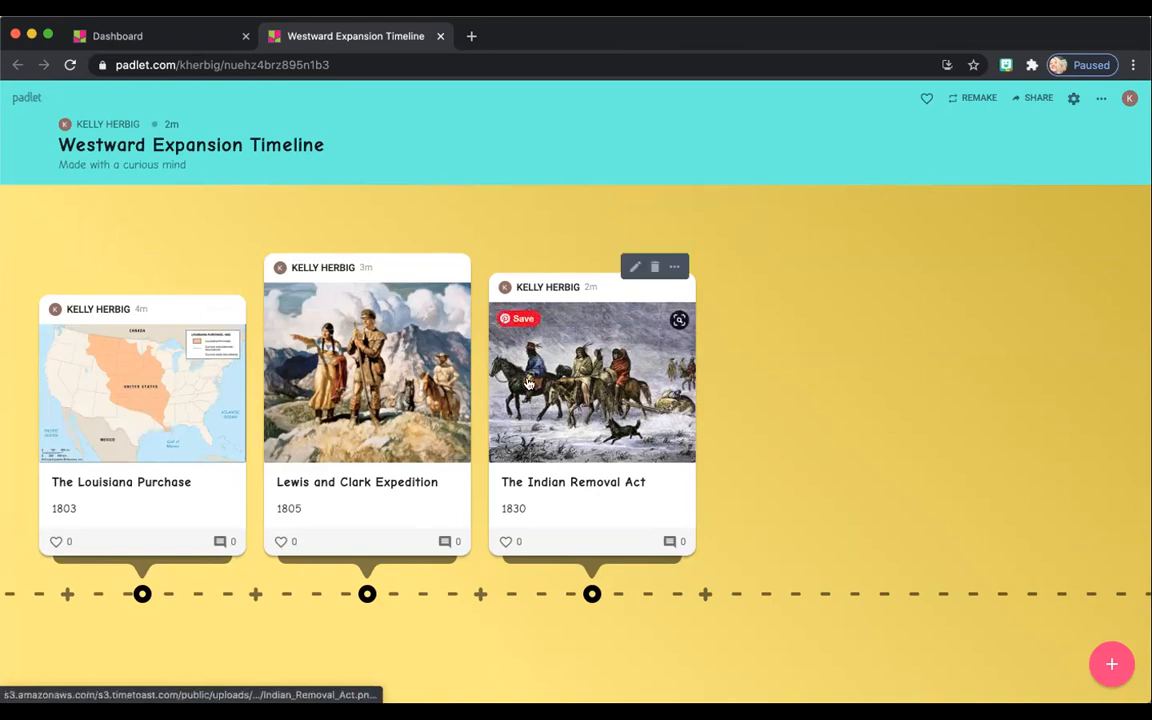
# Add a timeline post after The Indian Removal Act titled "Trail of Tears" with the description "1838"
pyautogui.click(706, 594)
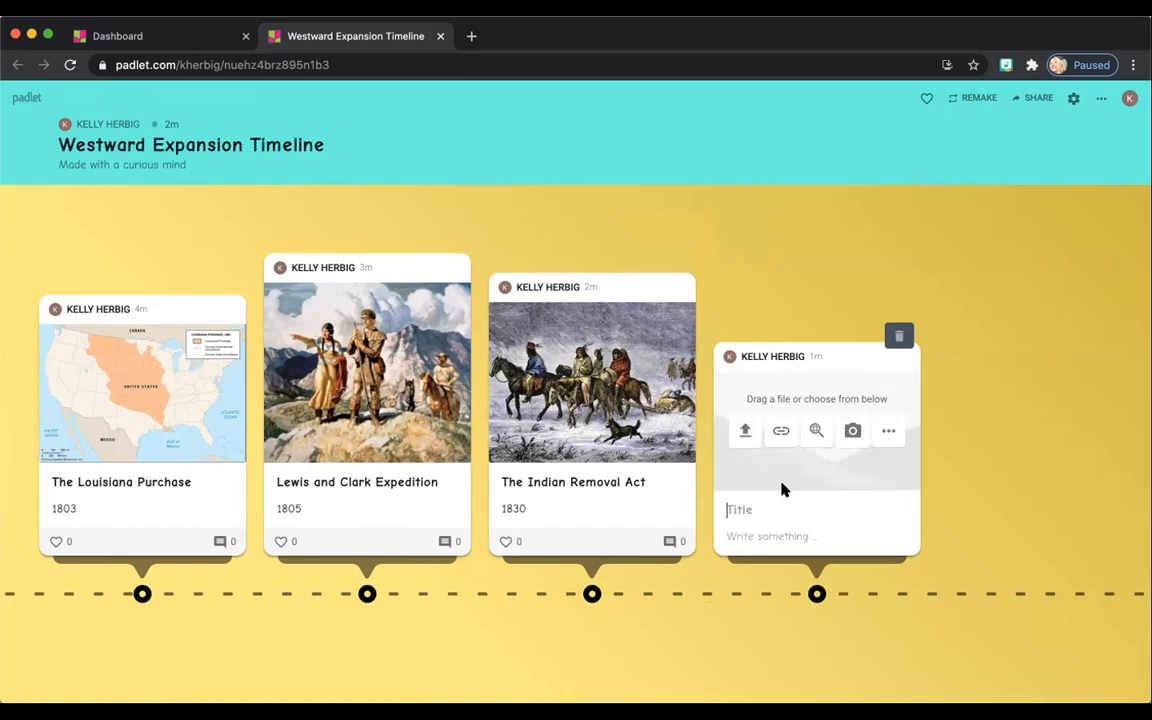
pyautogui.write('Trail of Tears')
pyautogui.click(787, 533)
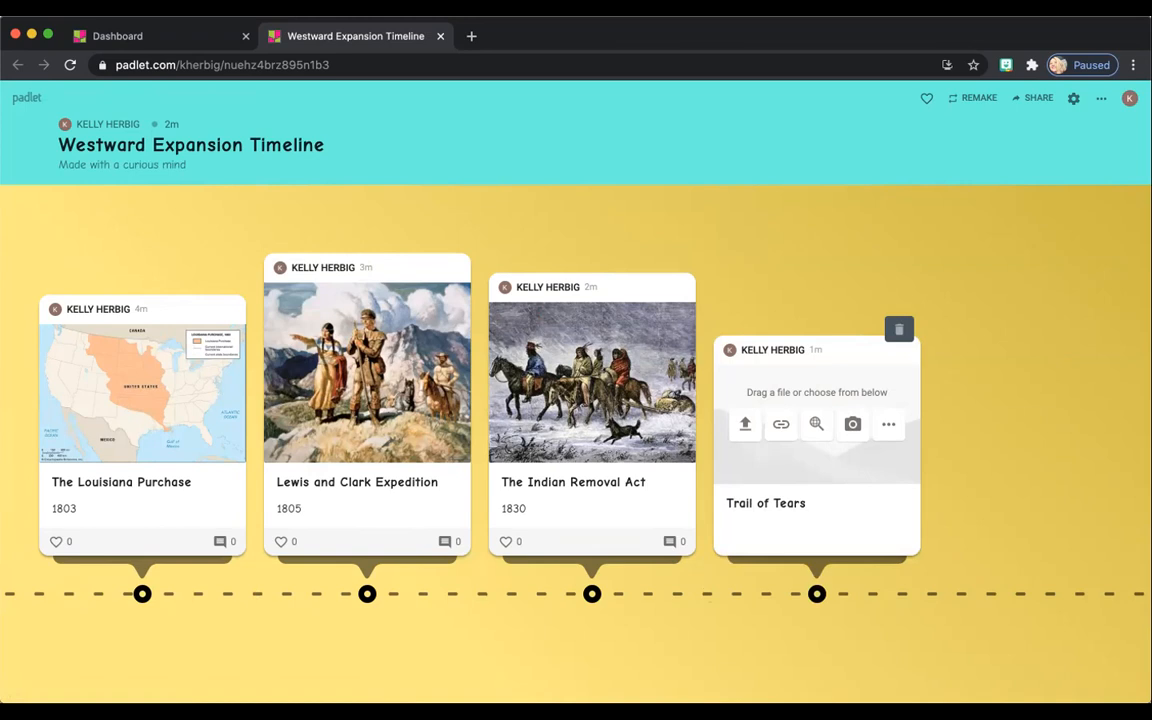
pyautogui.write('1')
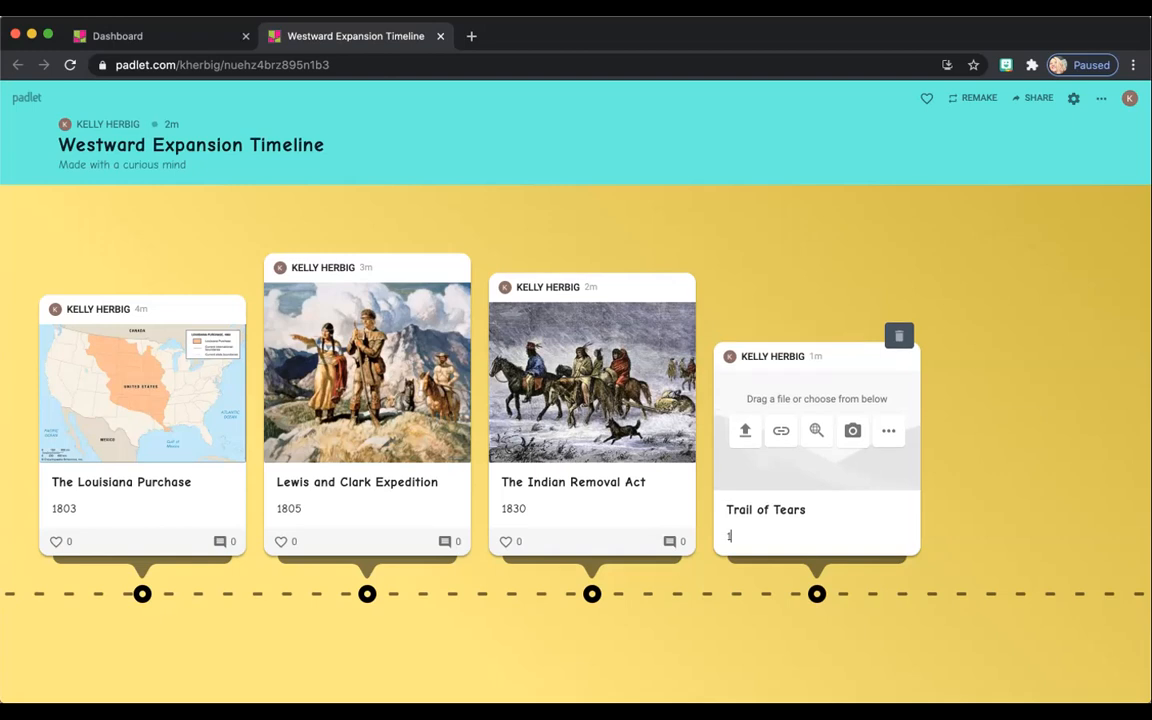
pyautogui.write('838')
# Search for Trail of Tears images and attach the ancient-origins painting "The Tragedies that Be..." to the new post
pyautogui.click(815, 432)
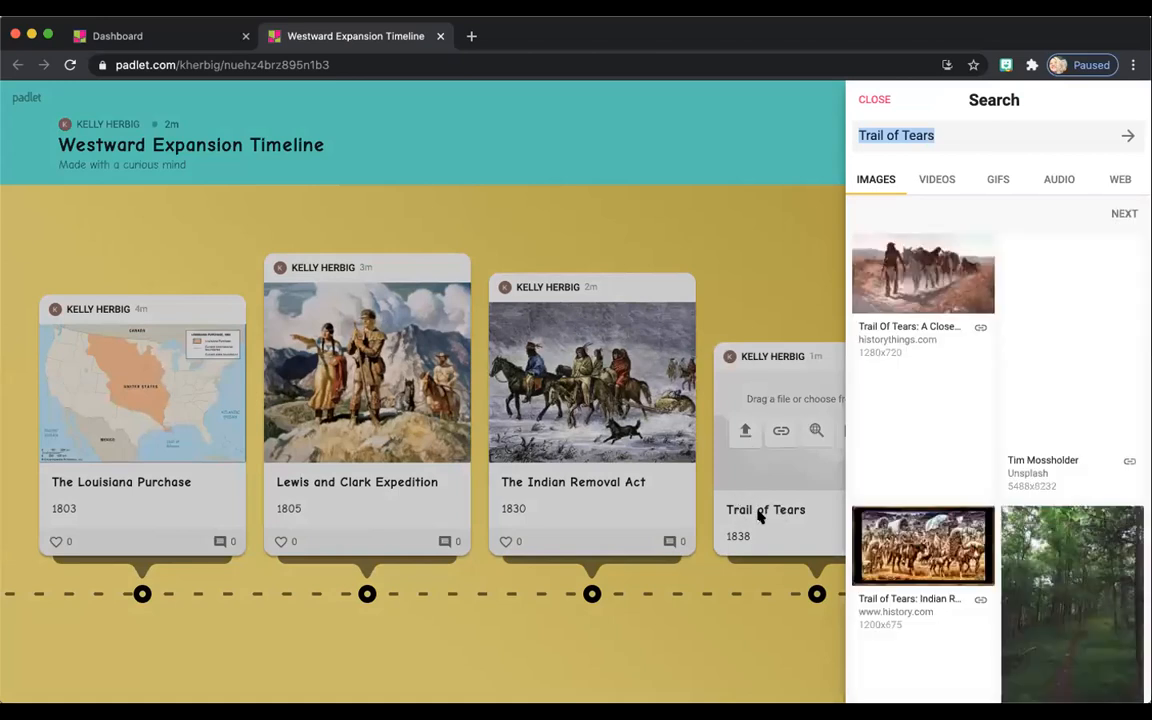
pyautogui.scroll(-2, 963, 497)
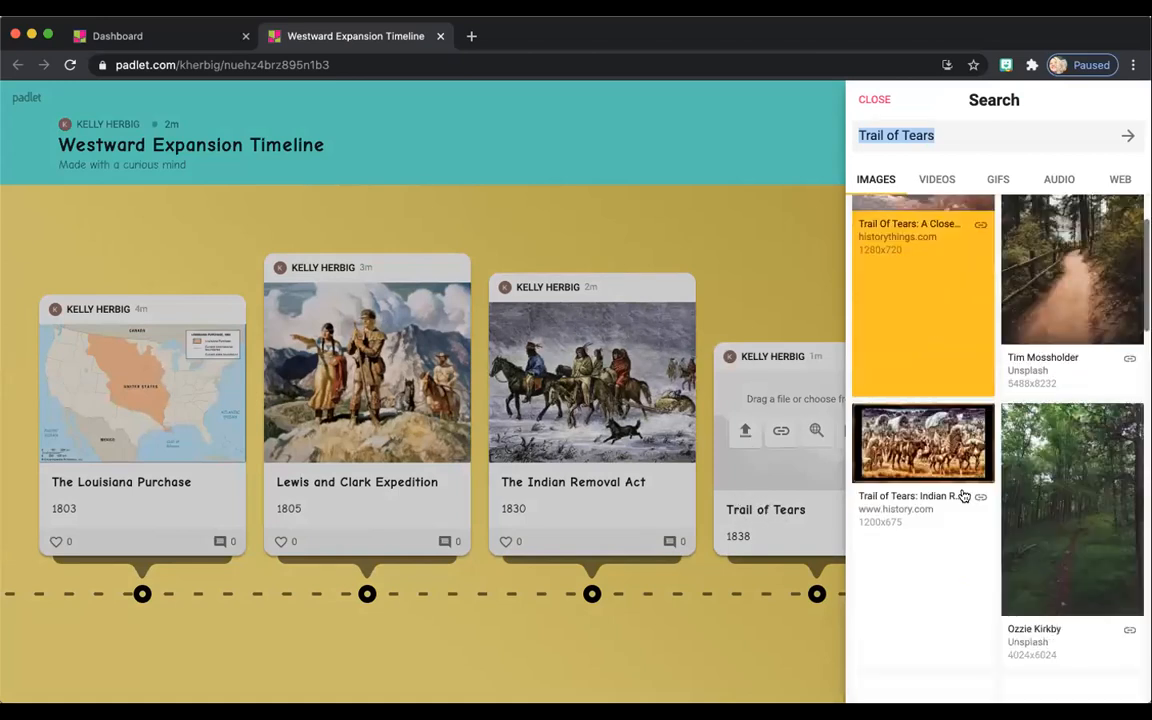
pyautogui.scroll(-3, 963, 497)
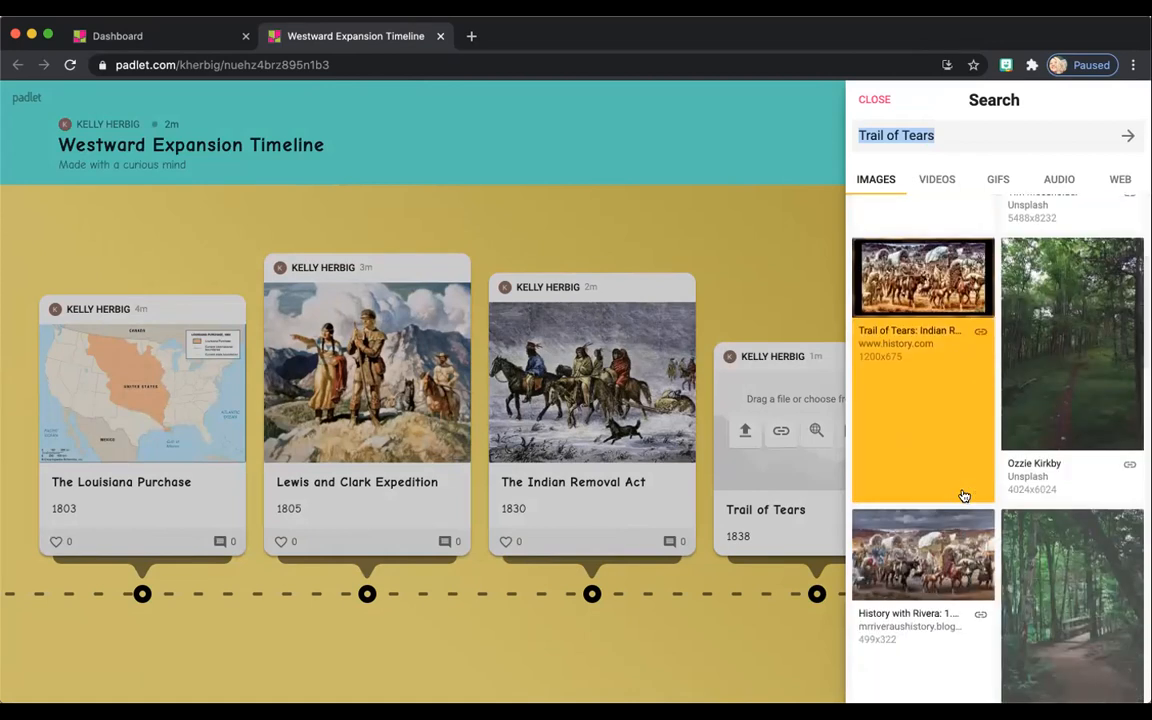
pyautogui.scroll(-2, 963, 497)
pyautogui.scroll(-3, 963, 497)
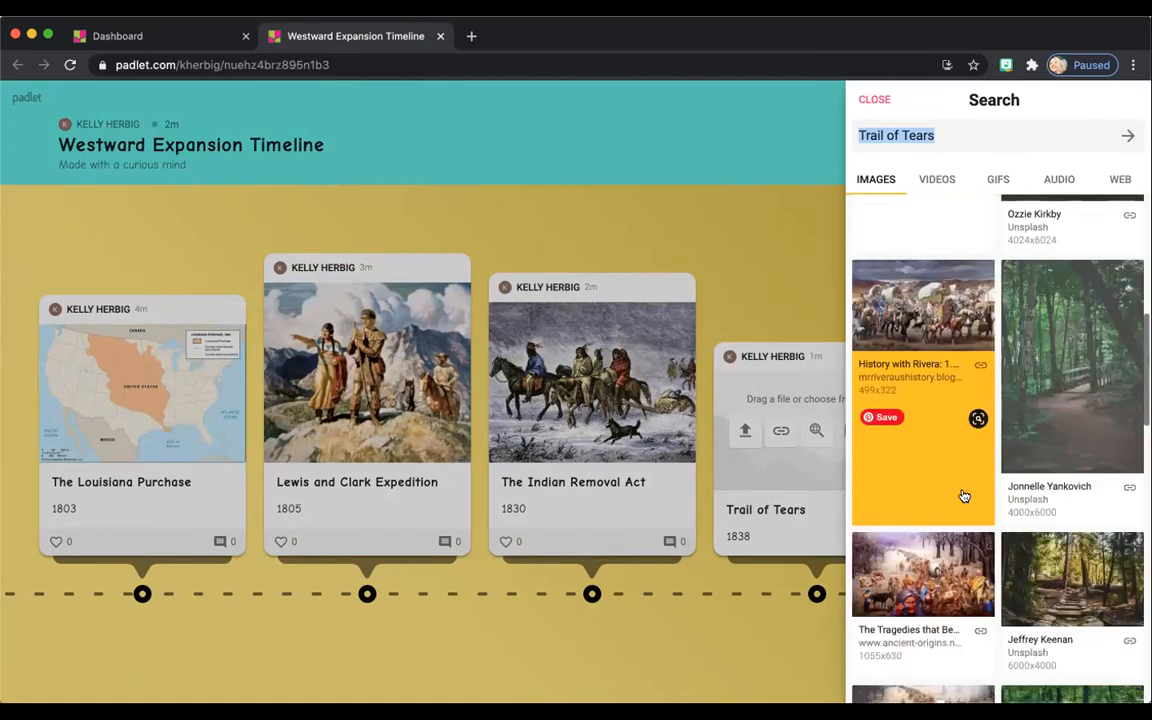
pyautogui.click(926, 580)
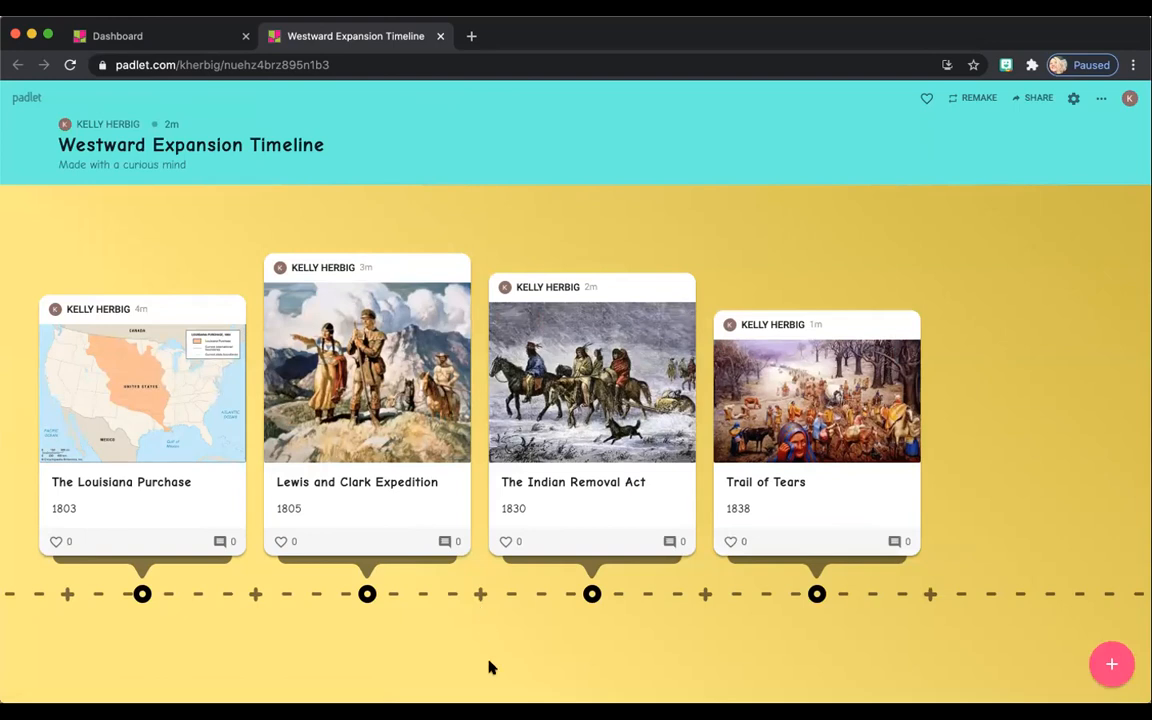
# Insert and delete a blank post before The Indian Removal Act, and start another after Trail of Tears, cancelling its link entry
pyautogui.click(479, 594)
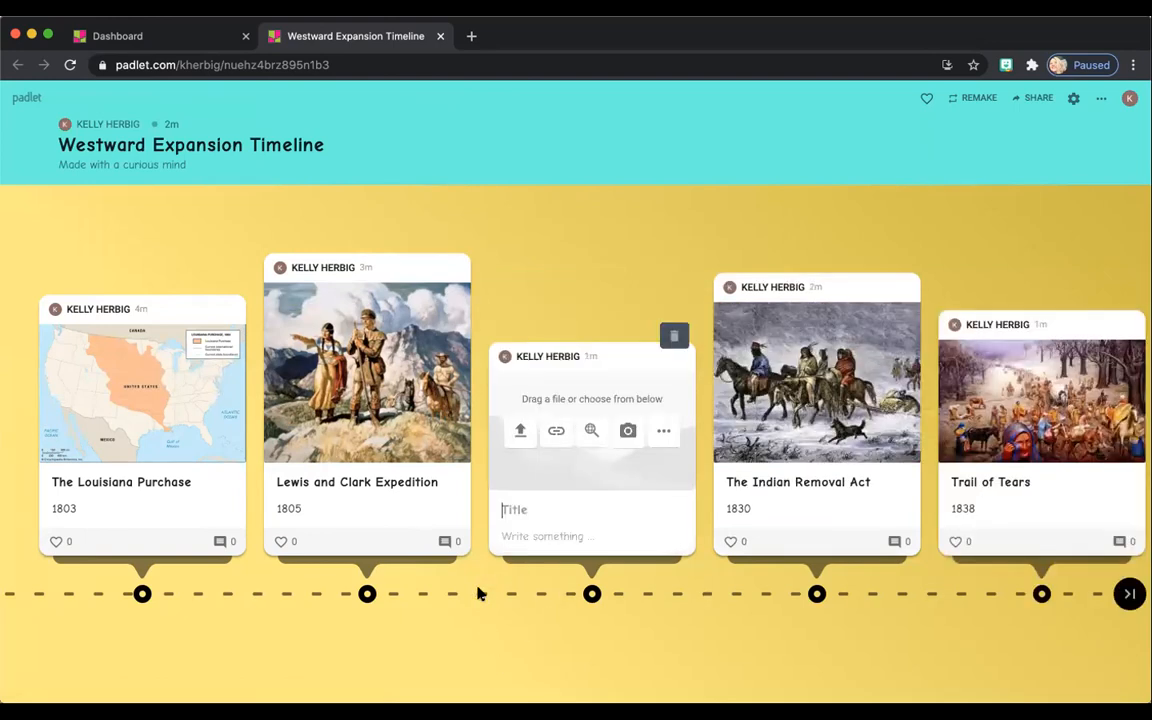
pyautogui.click(674, 335)
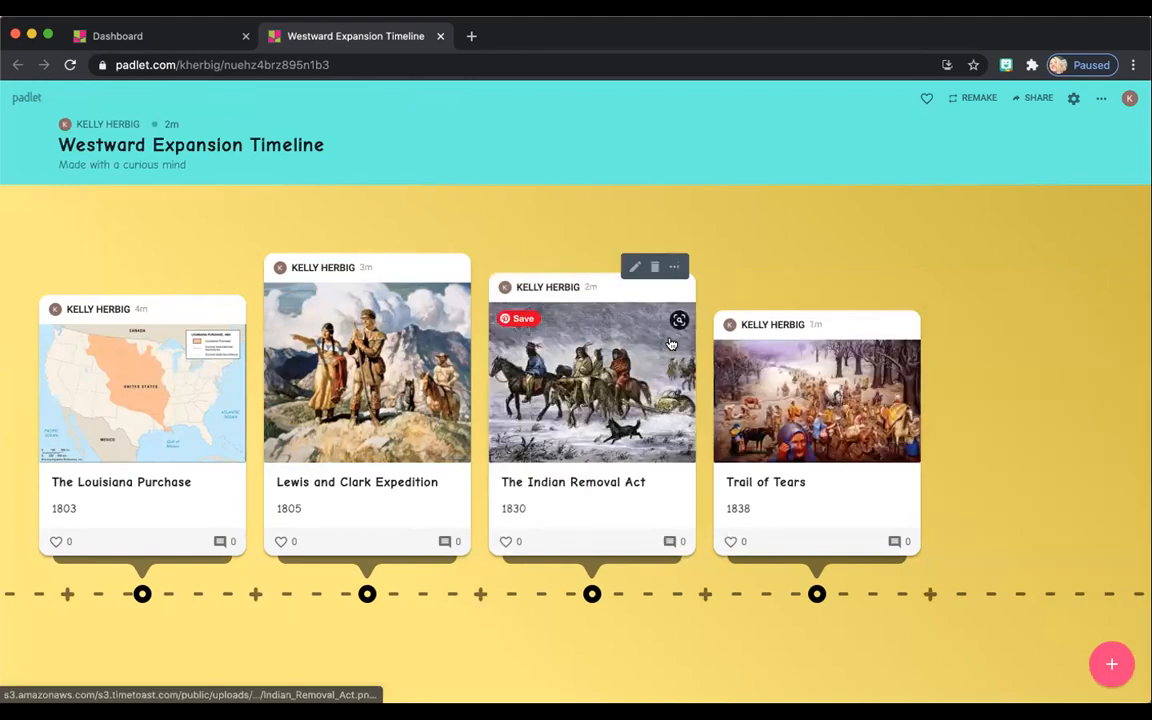
pyautogui.click(929, 594)
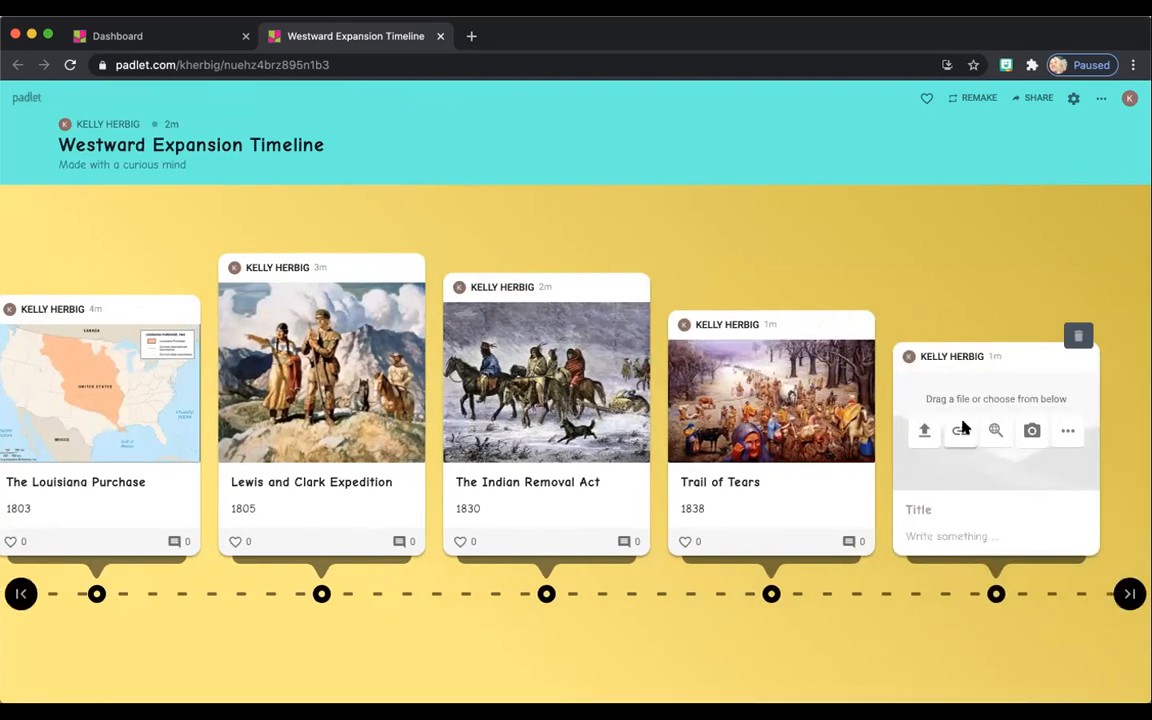
pyautogui.click(961, 430)
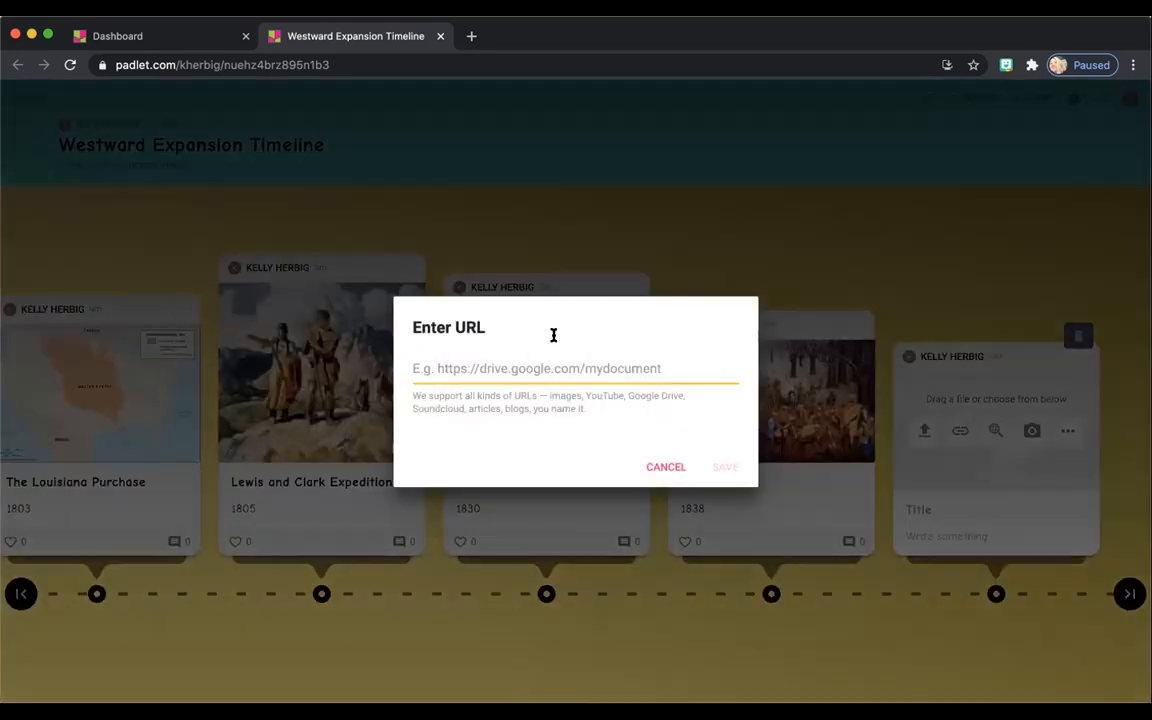
pyautogui.click(666, 467)
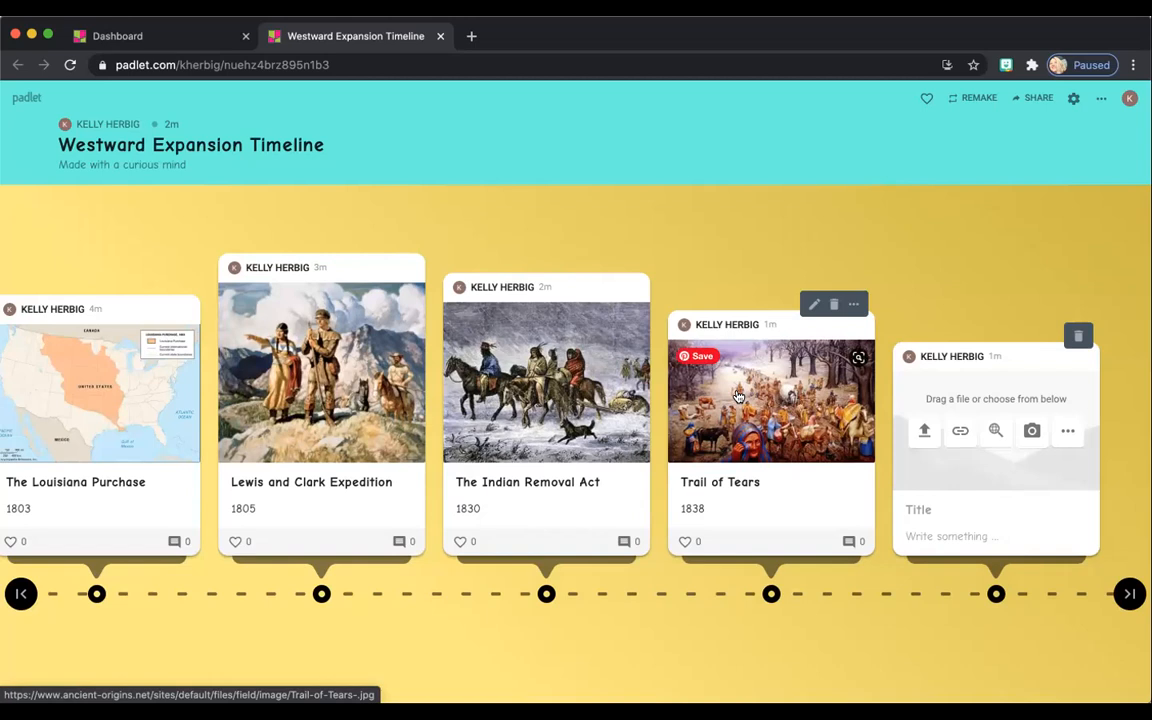
# Post the comment "This is horrible!" on the Trail of Tears post and review its comments
pyautogui.click(851, 543)
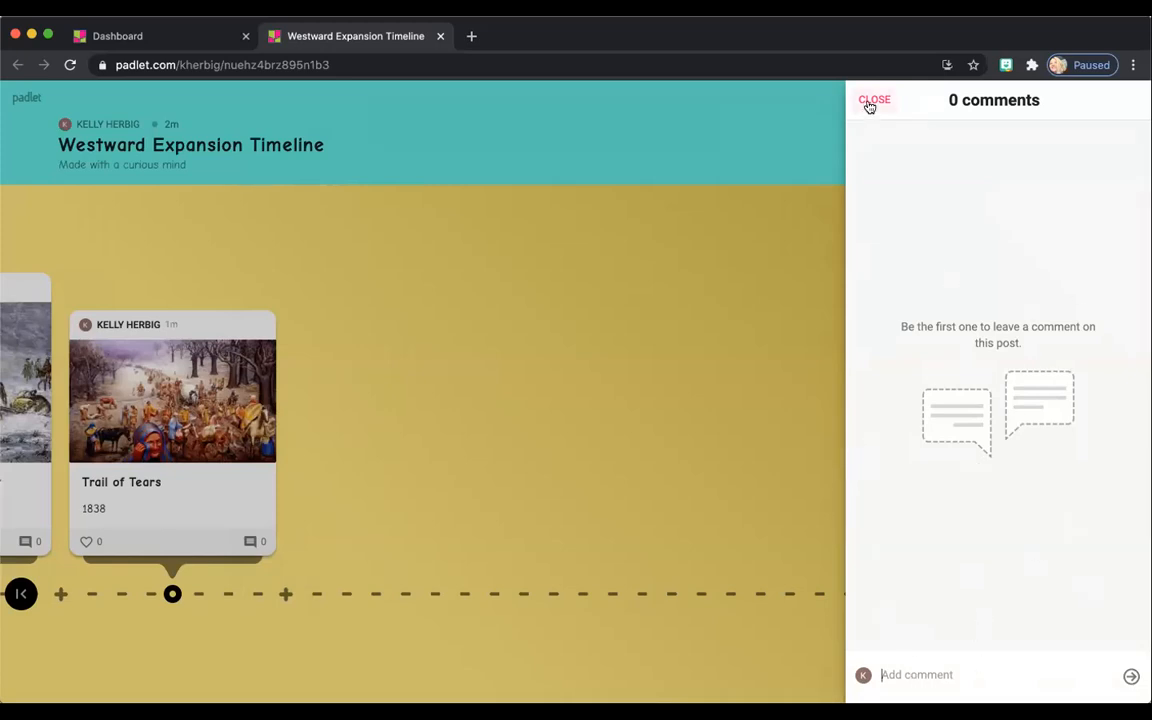
pyautogui.write('This is horrible!')
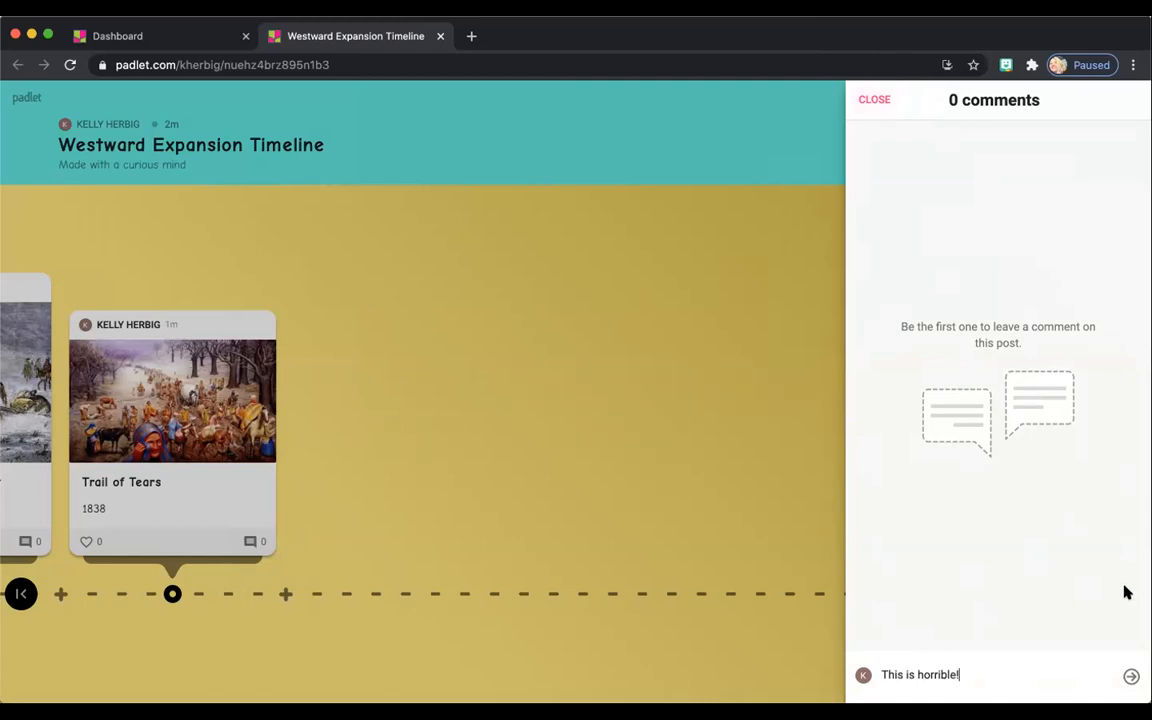
pyautogui.click(1130, 676)
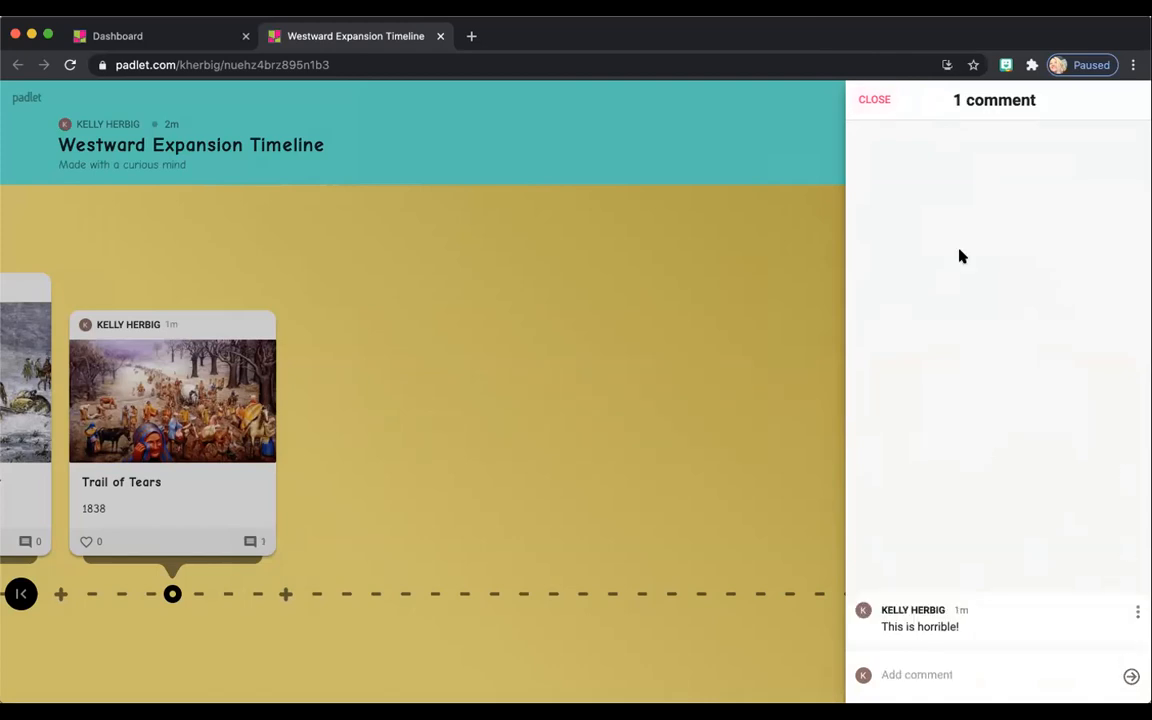
pyautogui.click(874, 99)
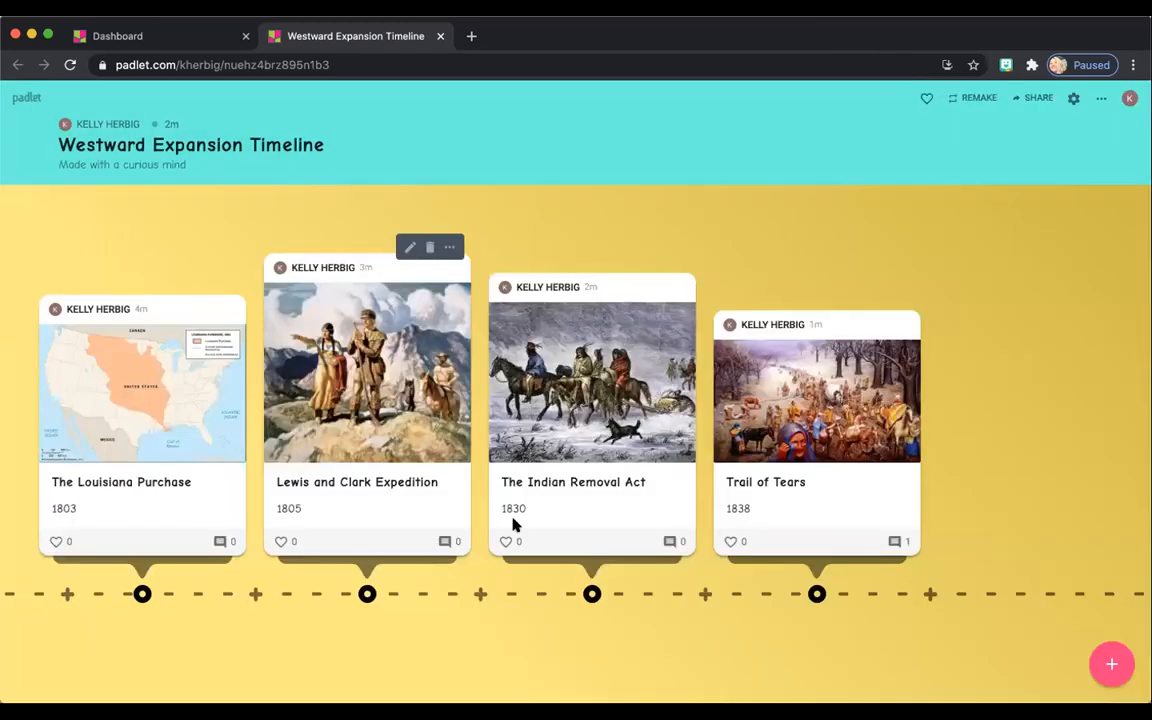
pyautogui.click(896, 541)
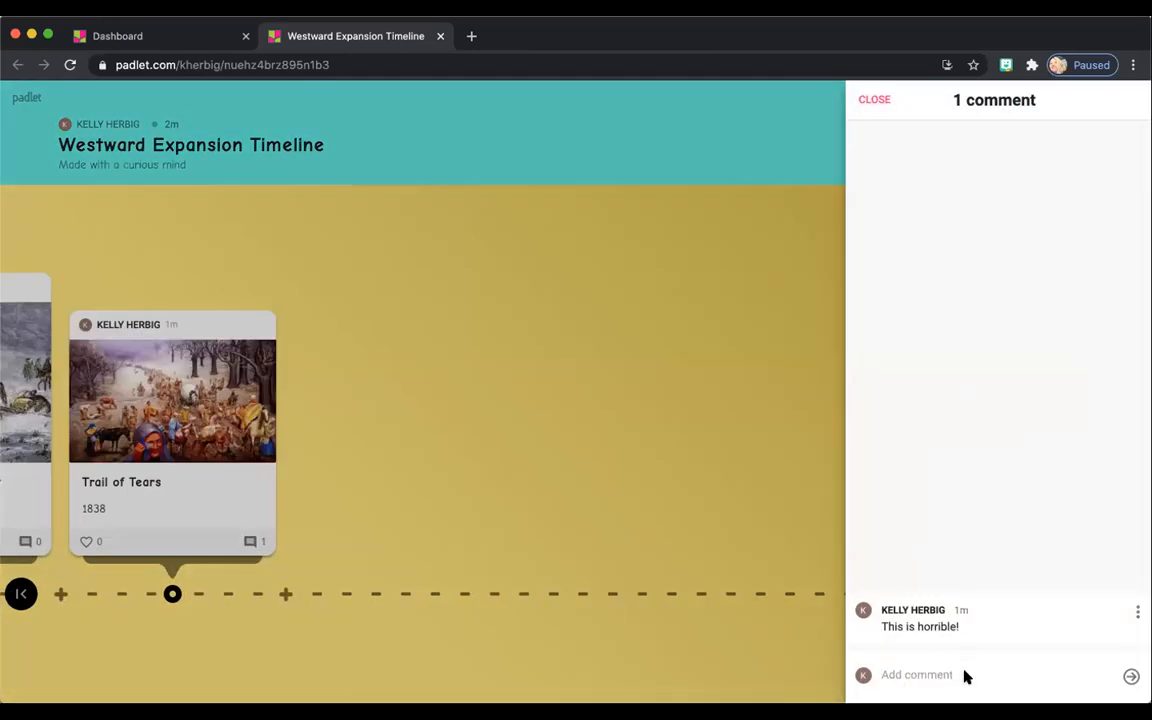
pyautogui.click(872, 100)
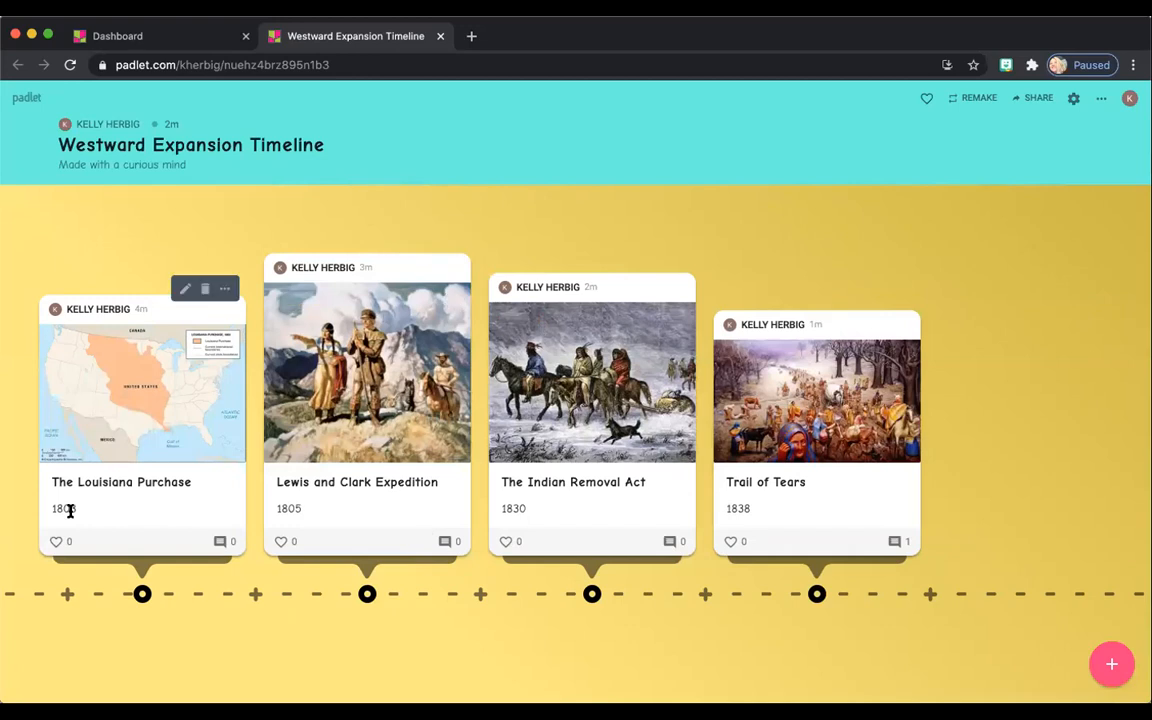
# Set the timeline's post reactions to Star, save the board settings and return to the timeline
pyautogui.click(1073, 98)
pyautogui.scroll(-5, 1010, 590)
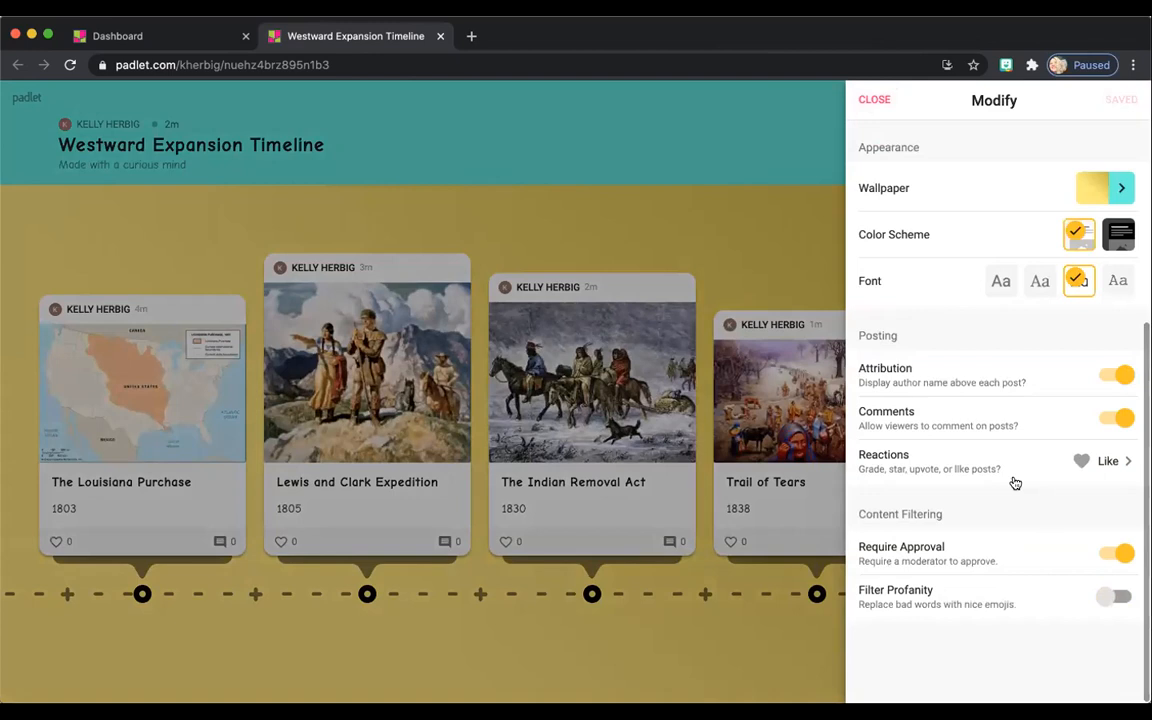
pyautogui.click(1015, 482)
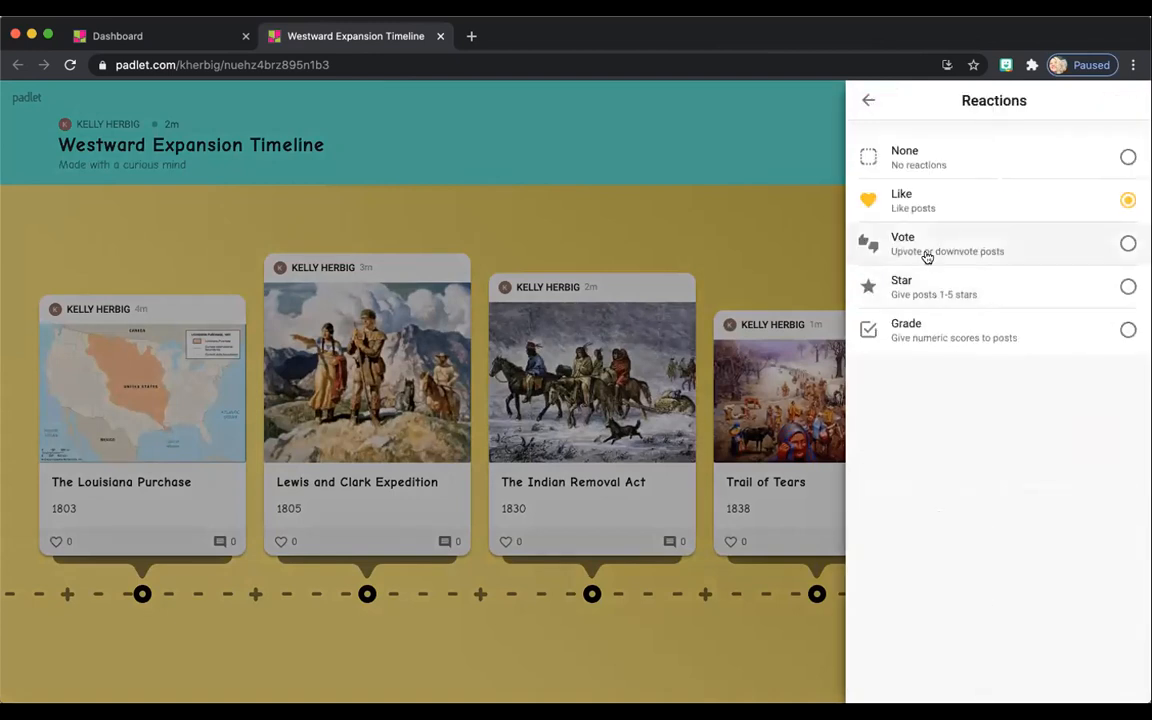
pyautogui.click(906, 289)
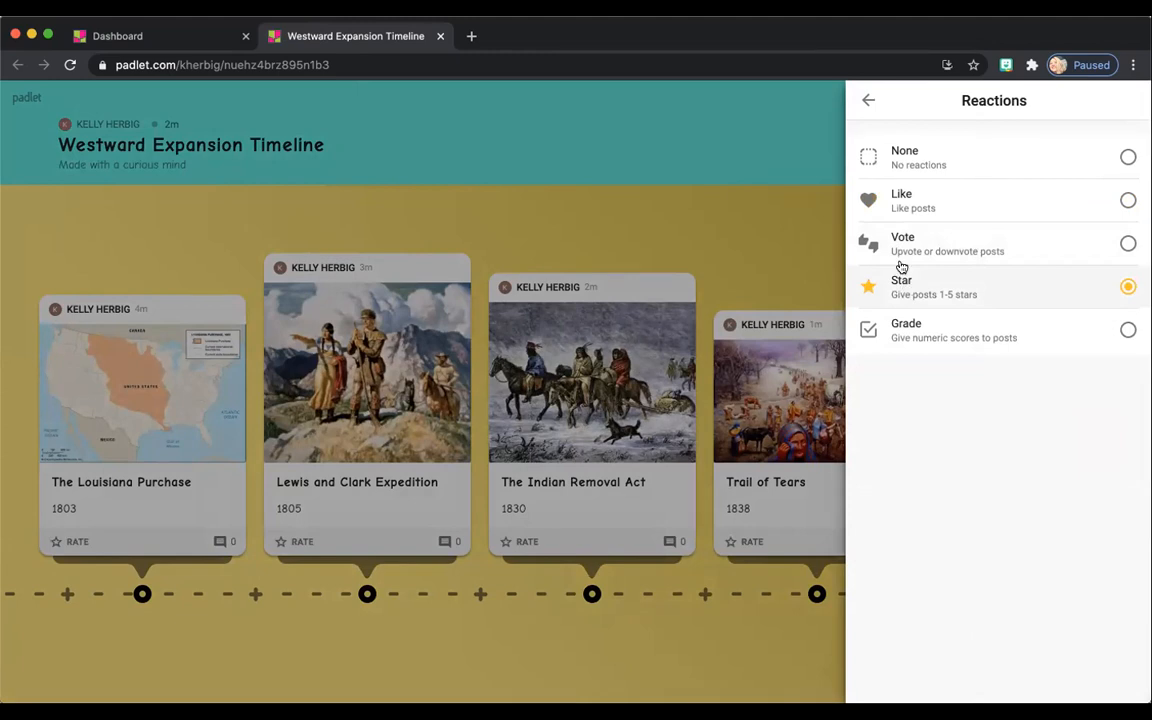
pyautogui.click(867, 103)
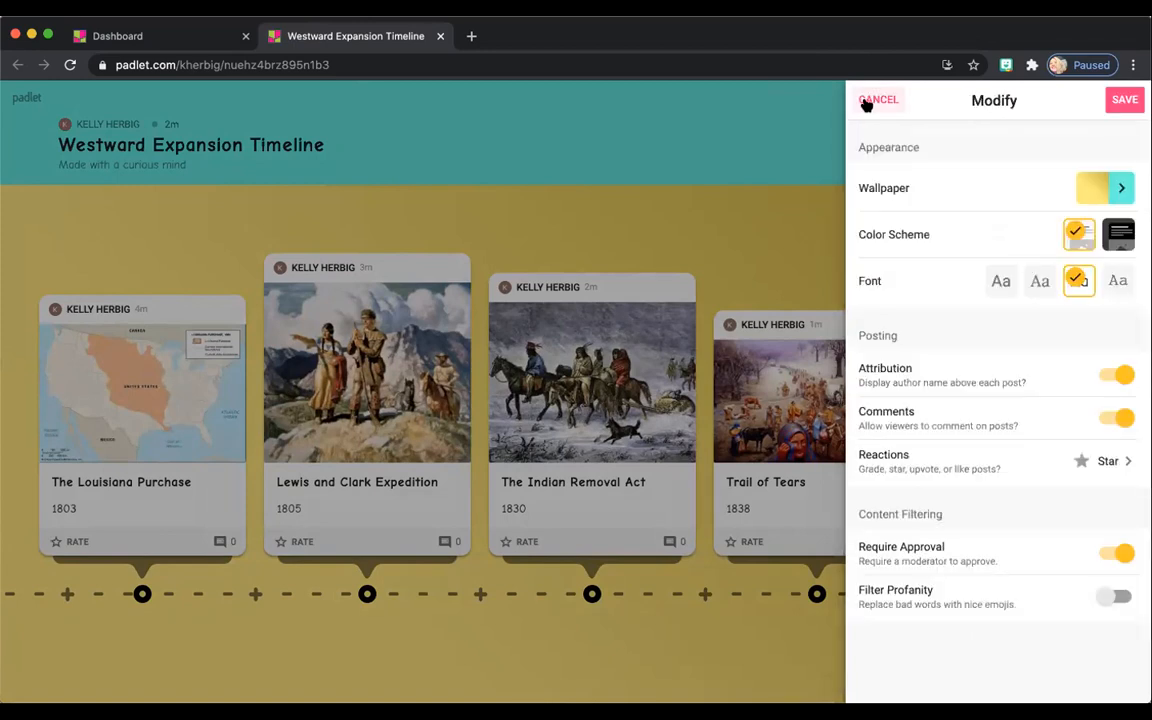
pyautogui.click(867, 103)
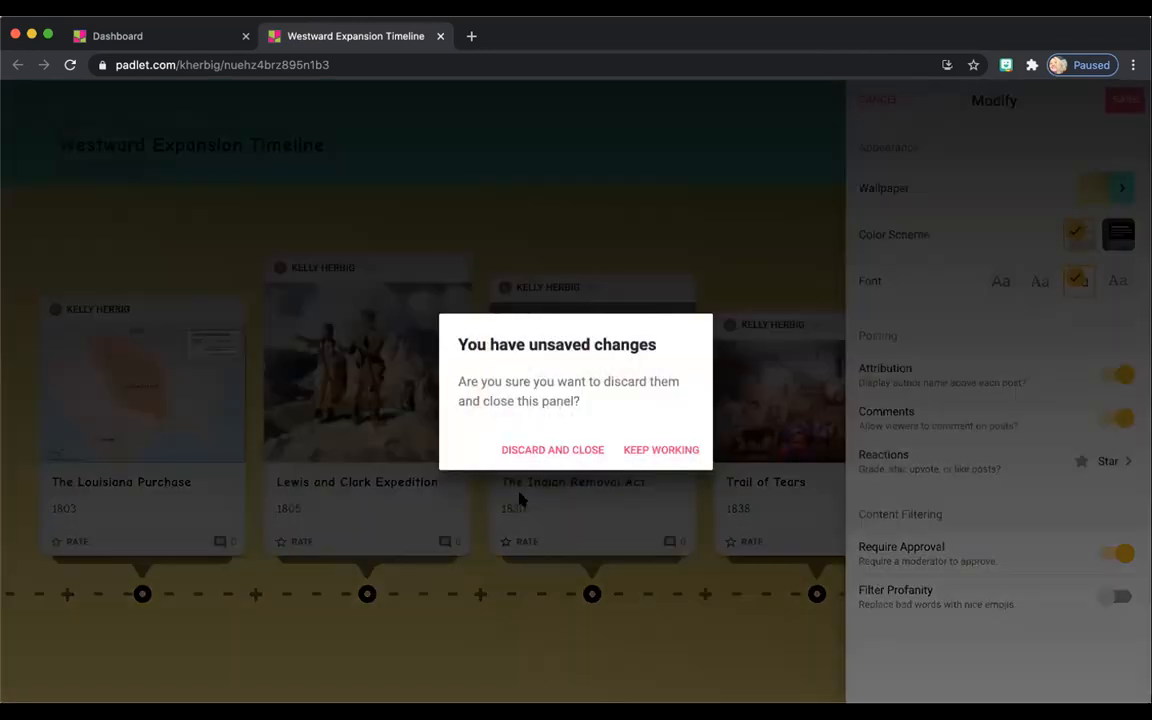
pyautogui.click(630, 450)
pyautogui.click(1118, 102)
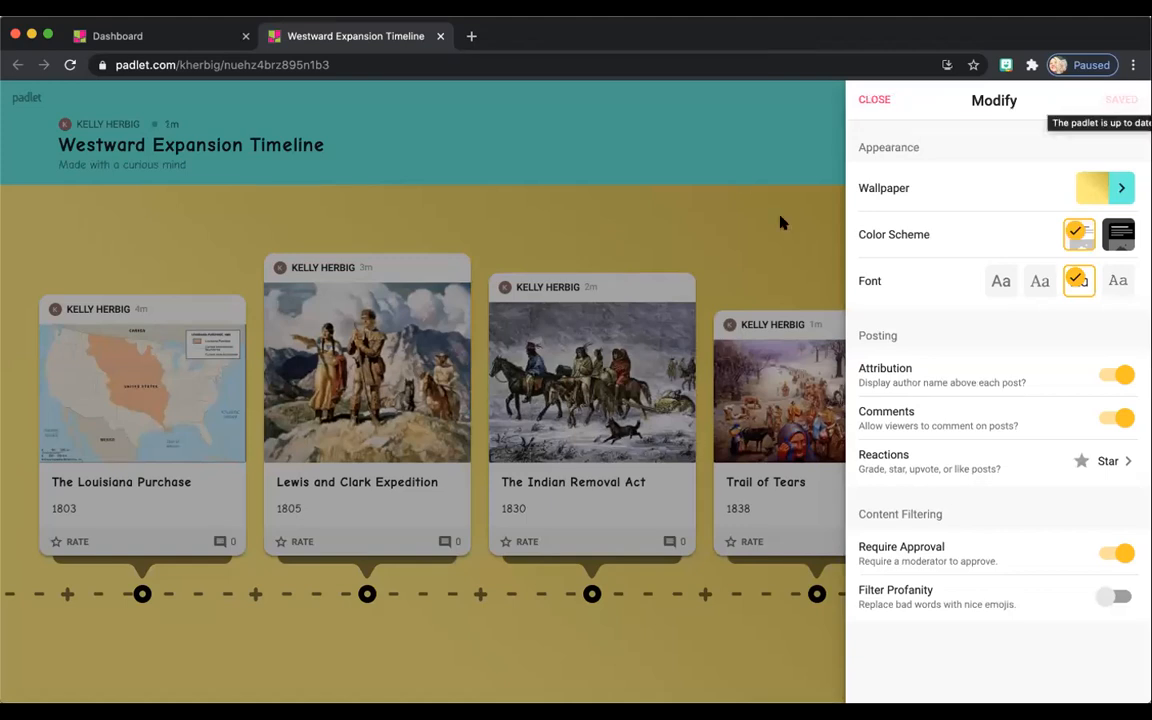
pyautogui.click(802, 237)
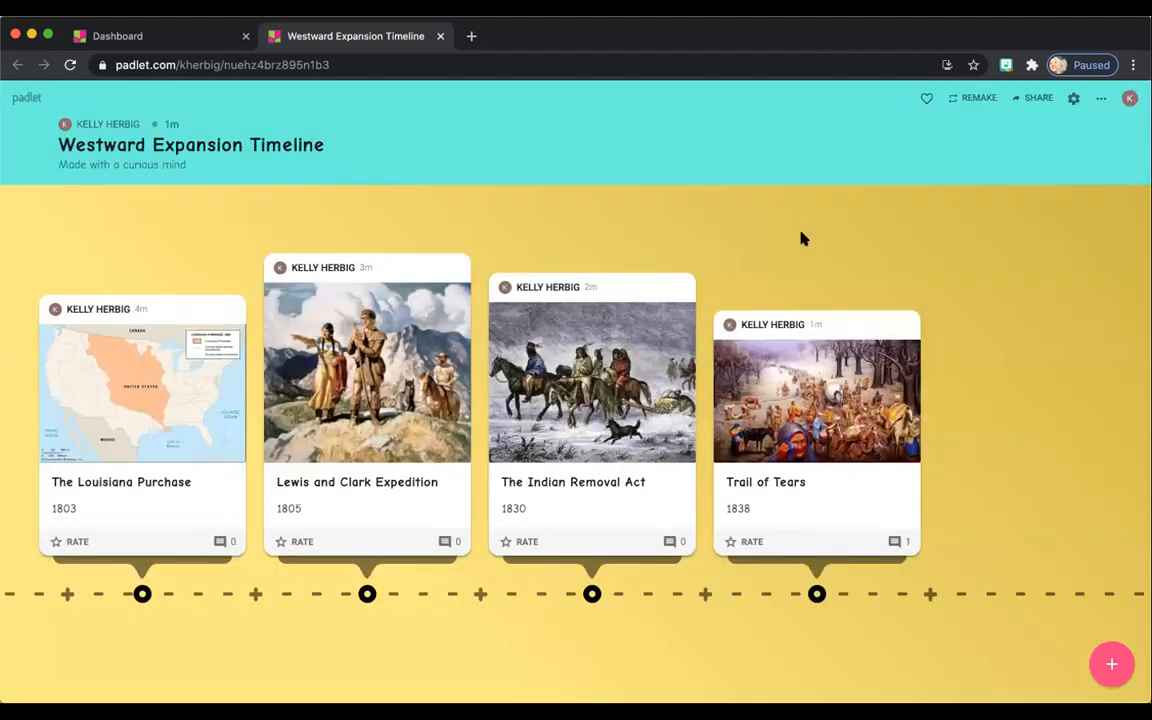